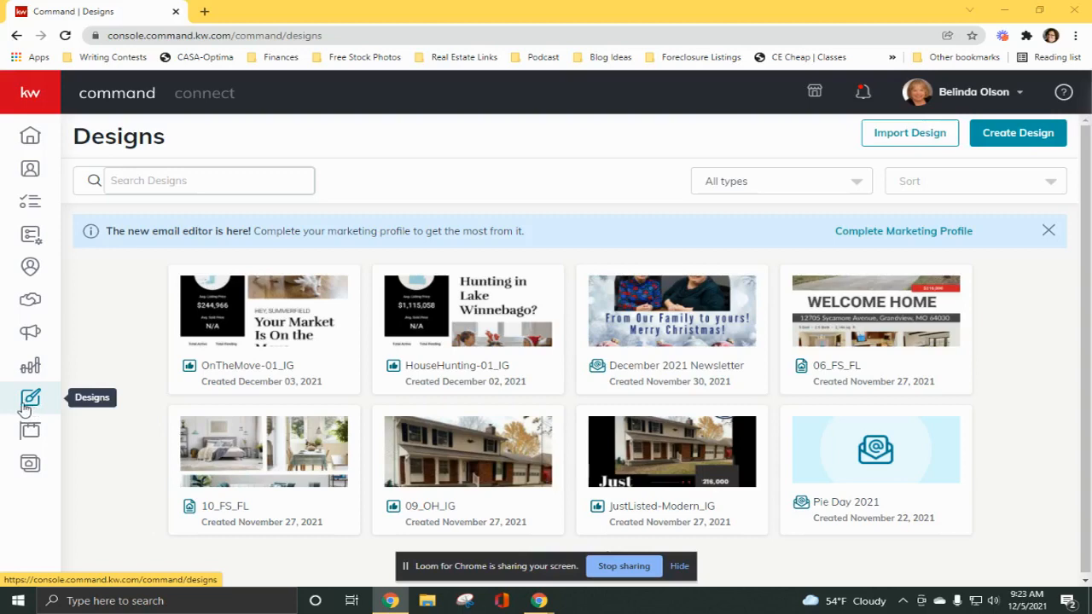
Create a new design of the Social type without importing photos or text from a listing.
click(1000, 137)
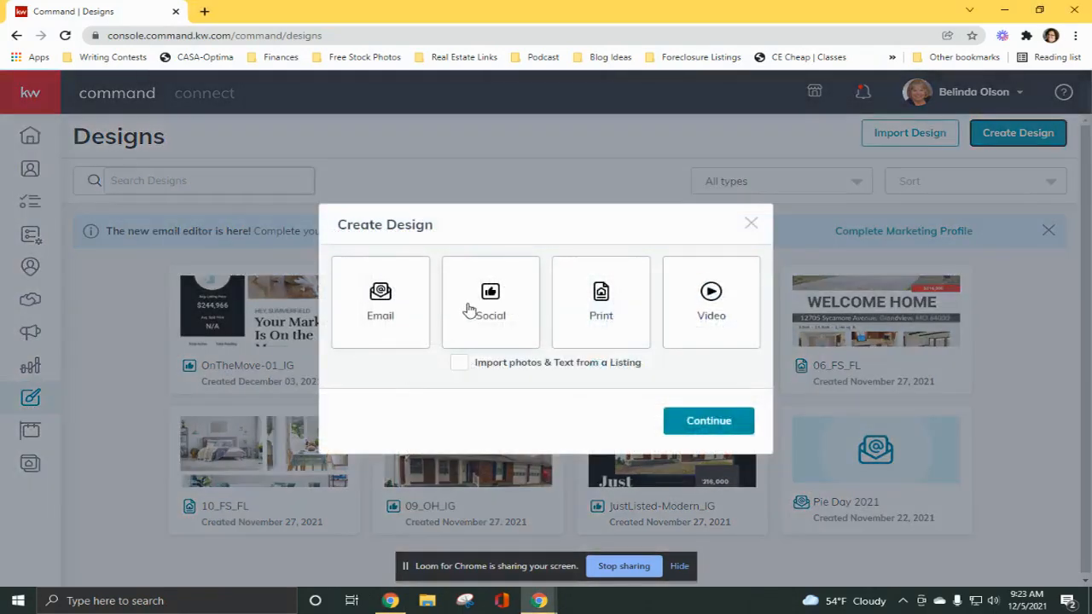
click(475, 306)
click(702, 427)
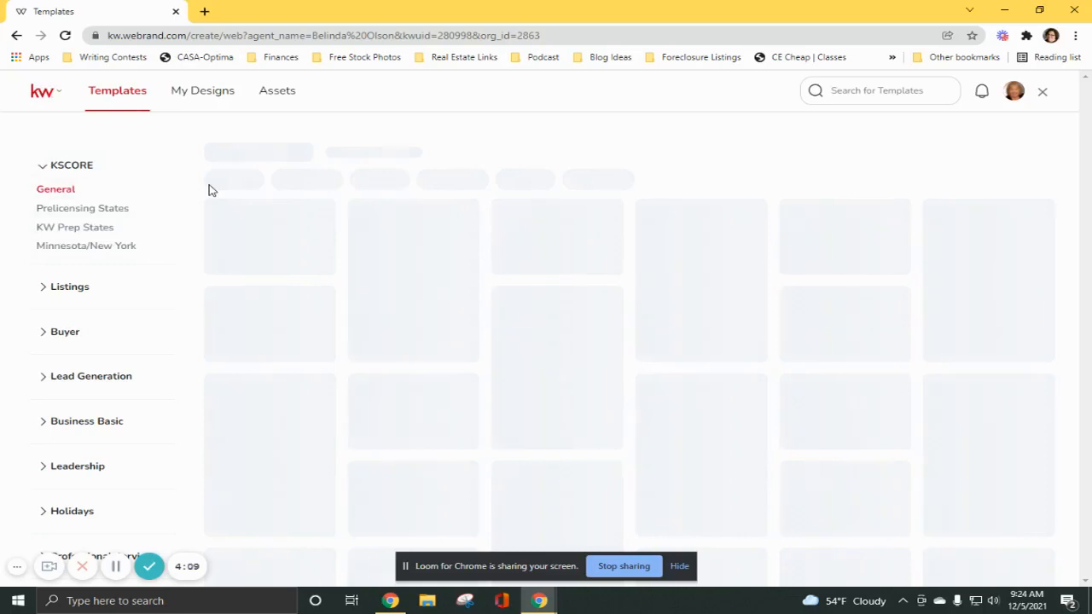
Open the Social - Square template "Things Are Heating Up in Barton Hills" from the Neighborhood Snaps listing templates.
click(45, 287)
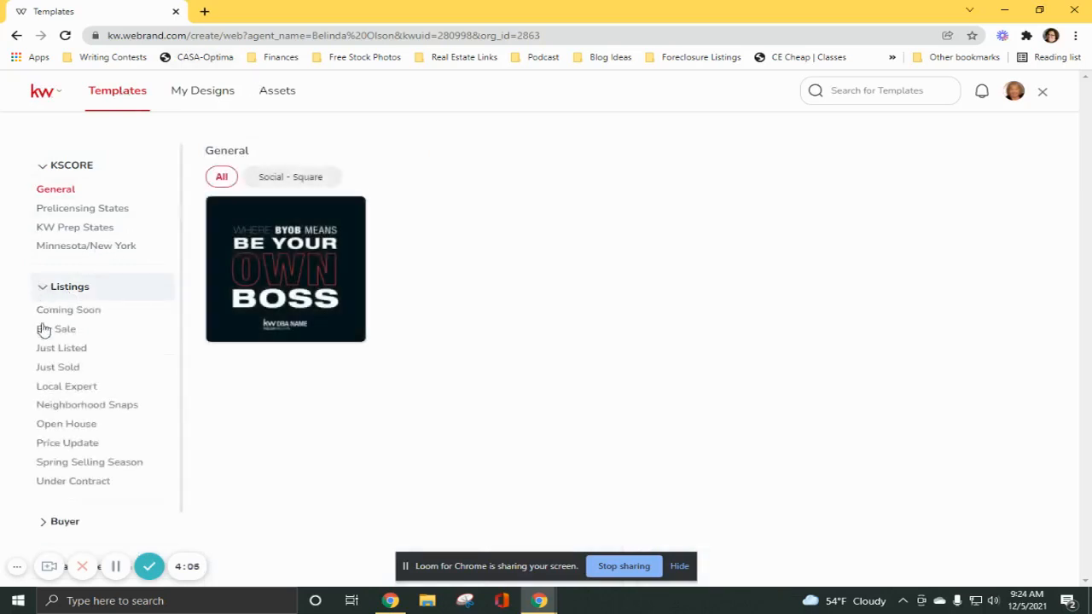
click(121, 406)
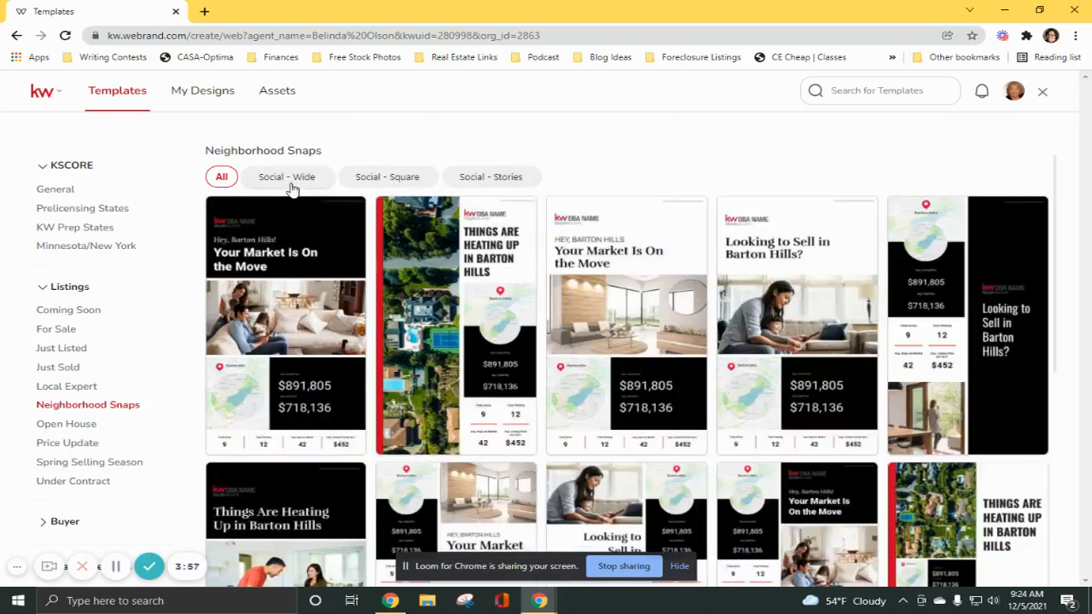
click(295, 181)
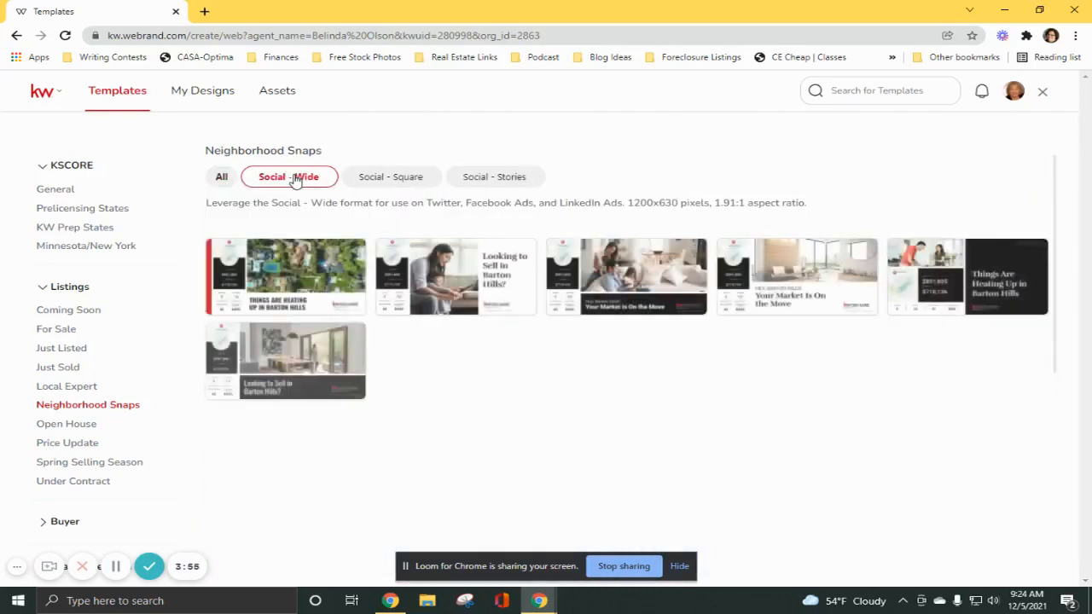
click(388, 182)
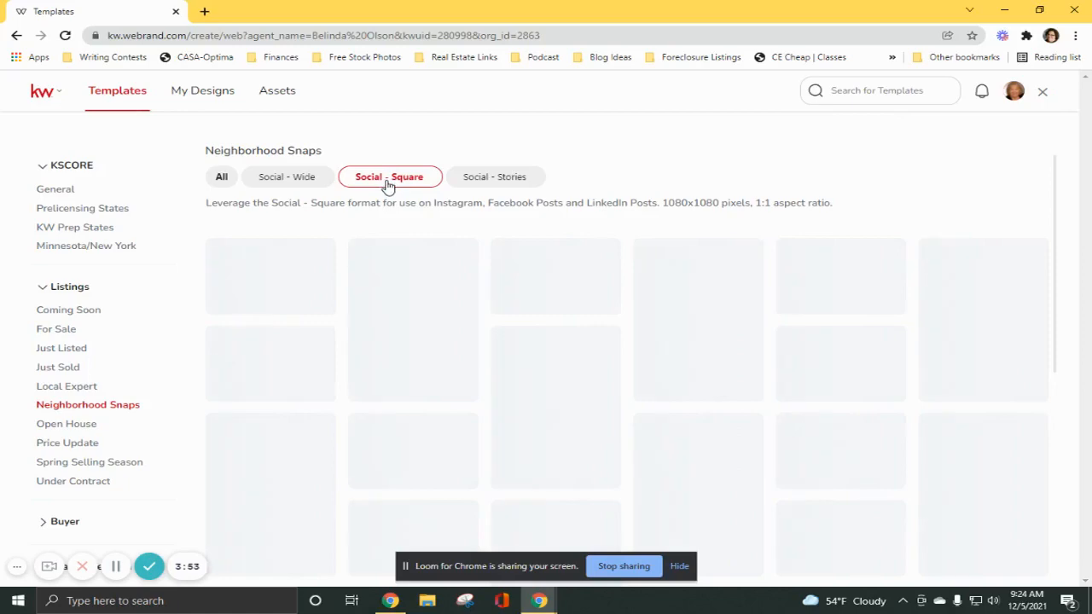
click(482, 179)
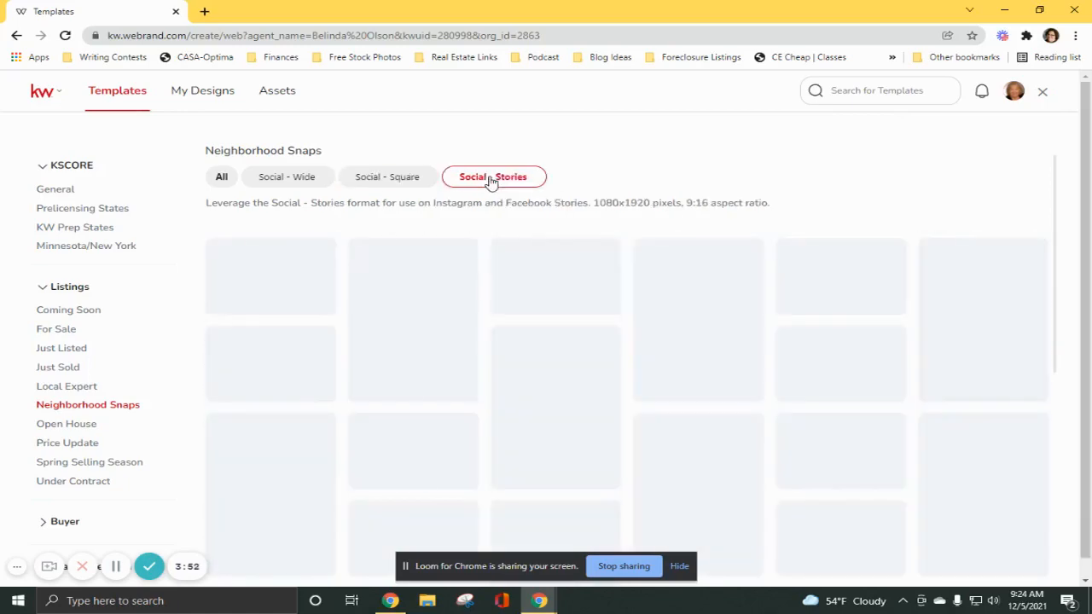
click(381, 177)
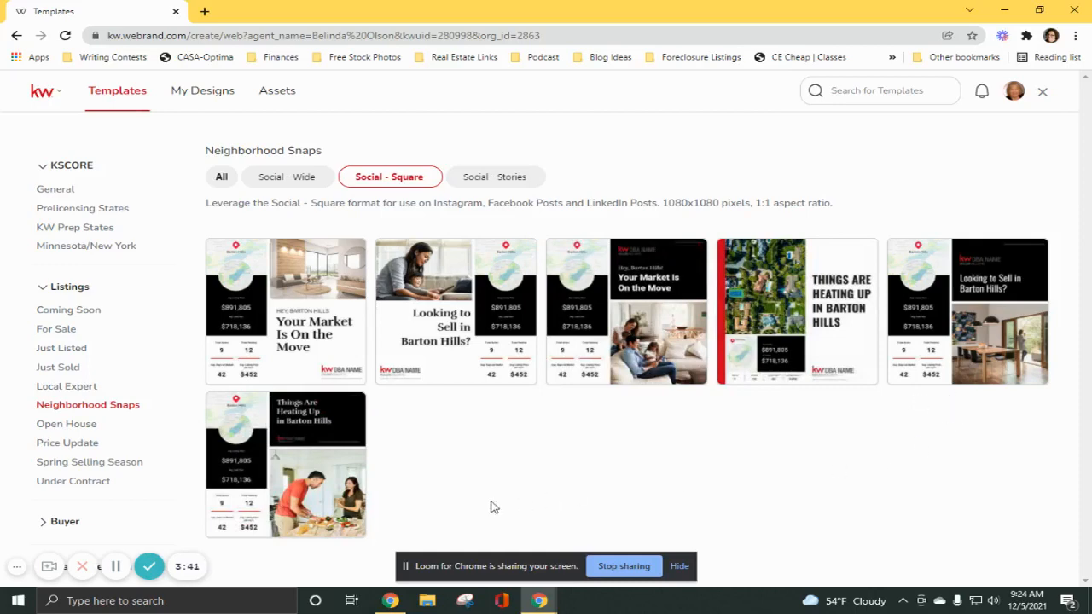
mouse_move(357, 455)
click(343, 406)
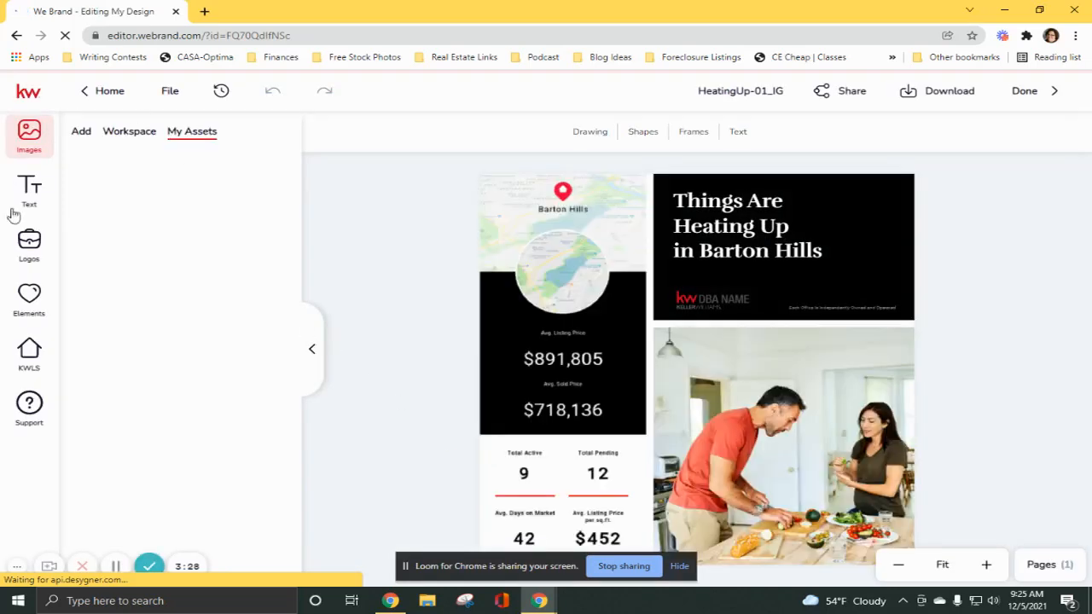
Search the KWLS neighborhood snapshots by name for "Lake Lotawana".
click(29, 352)
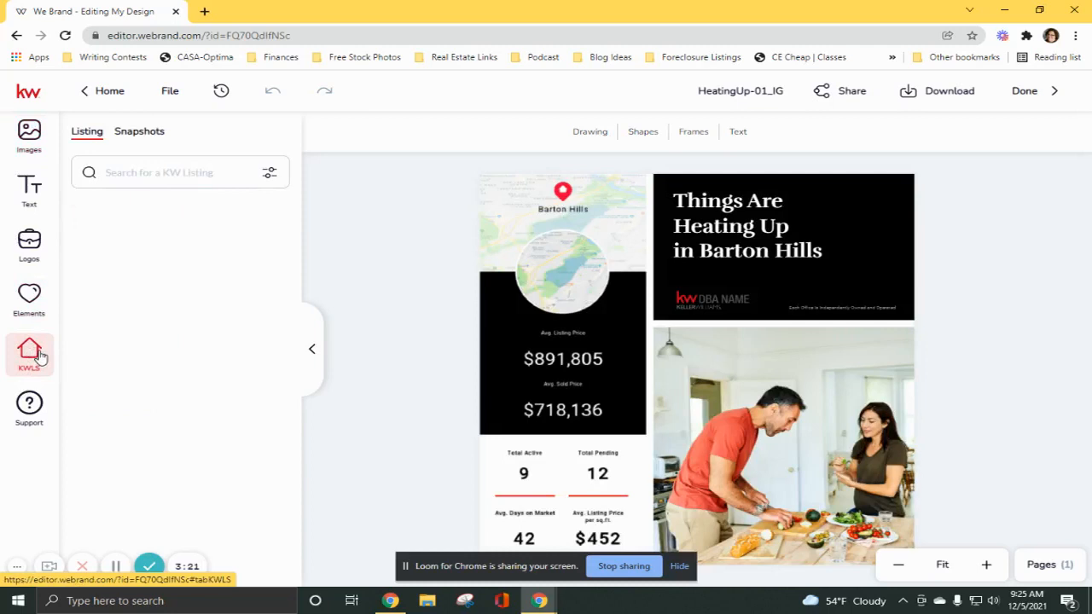
click(139, 135)
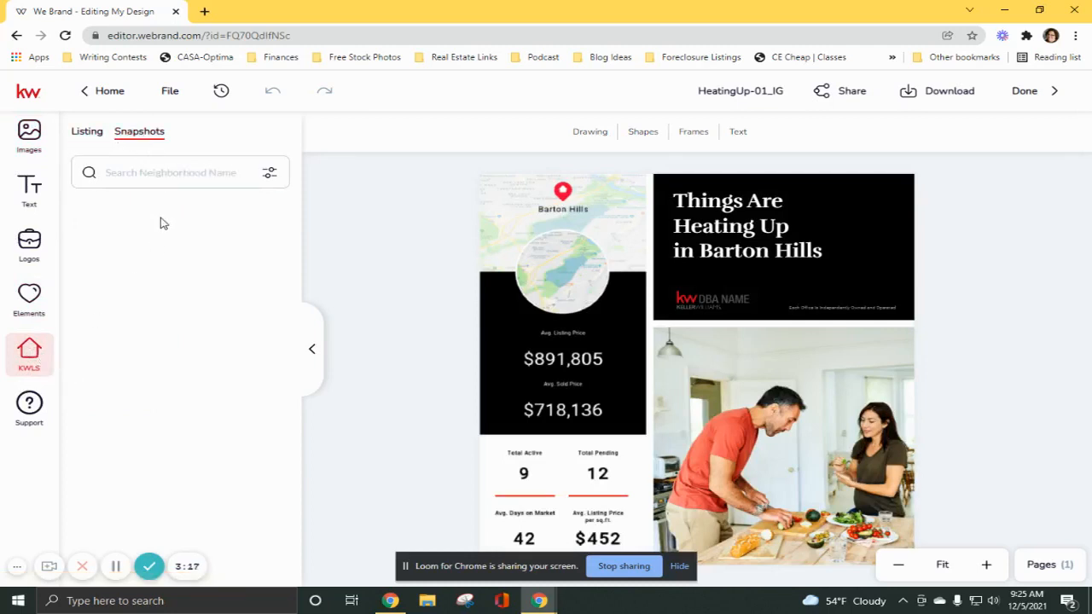
click(152, 175)
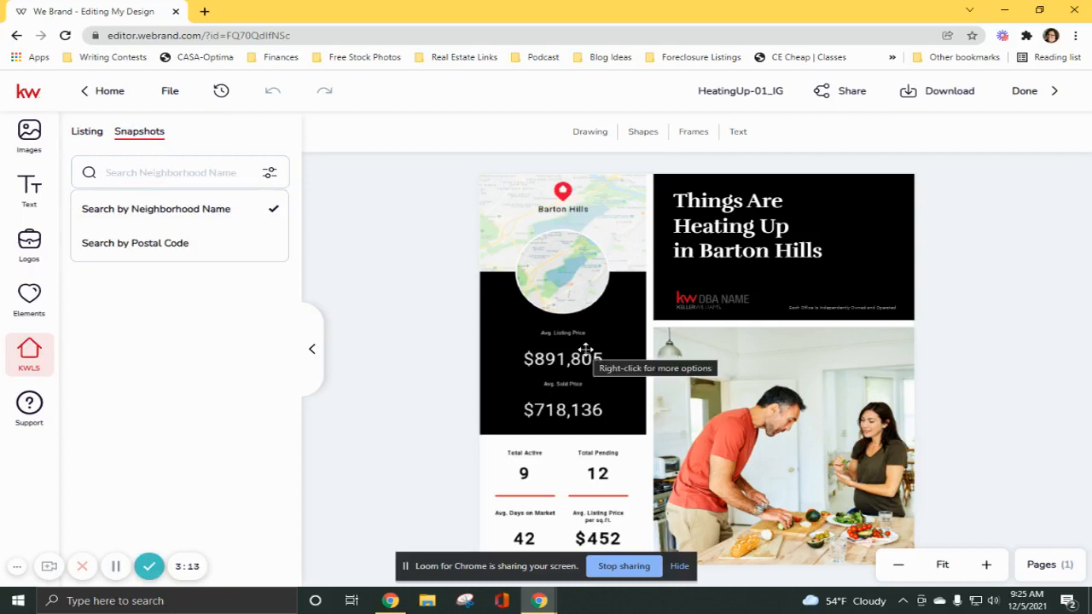
text(L)
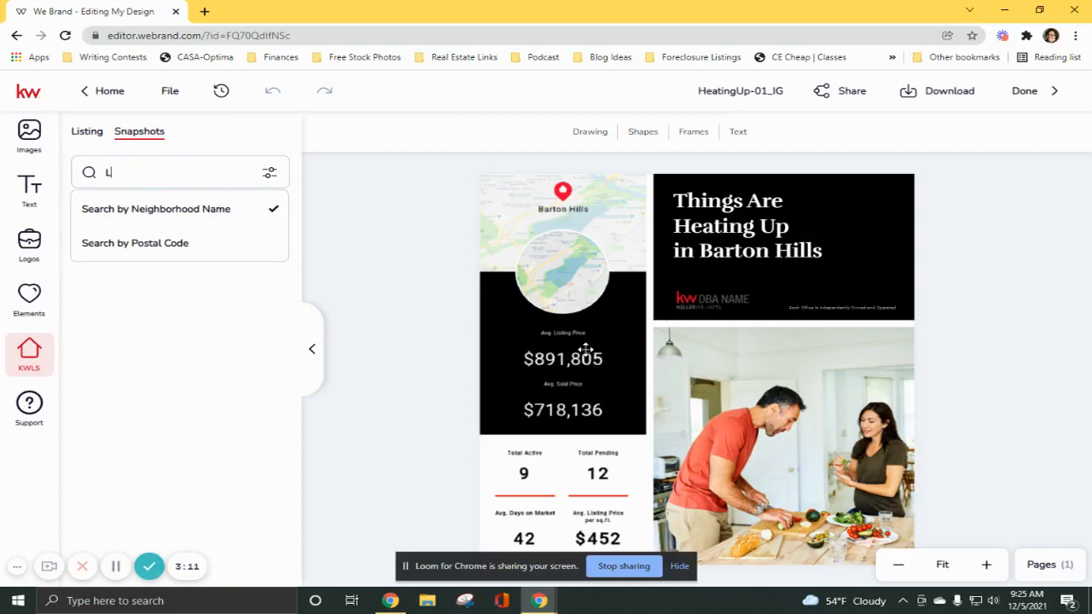
text(ake Lotawana)
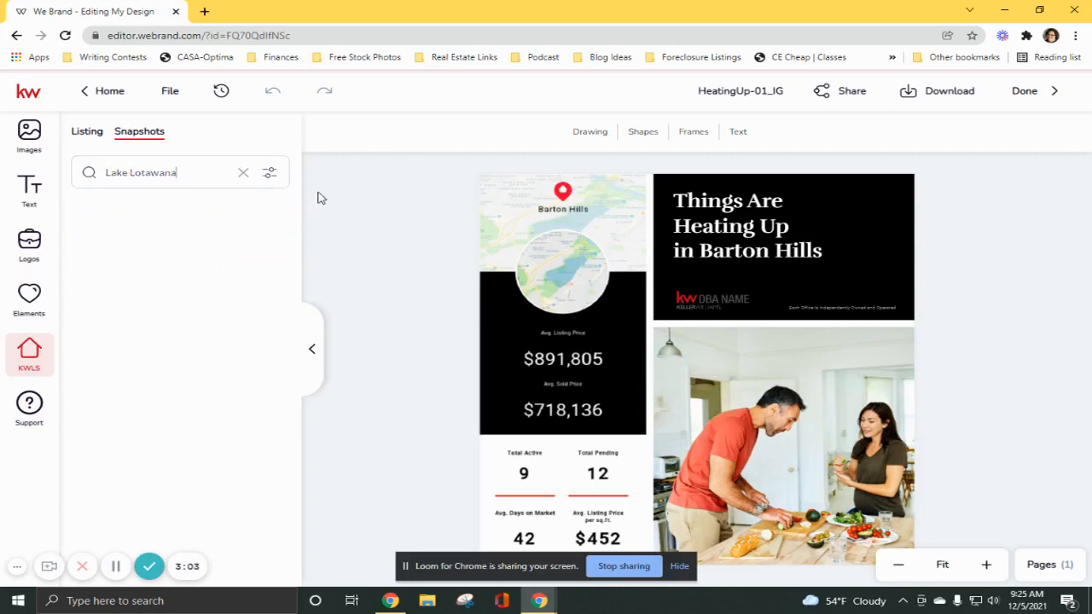
key(Return)
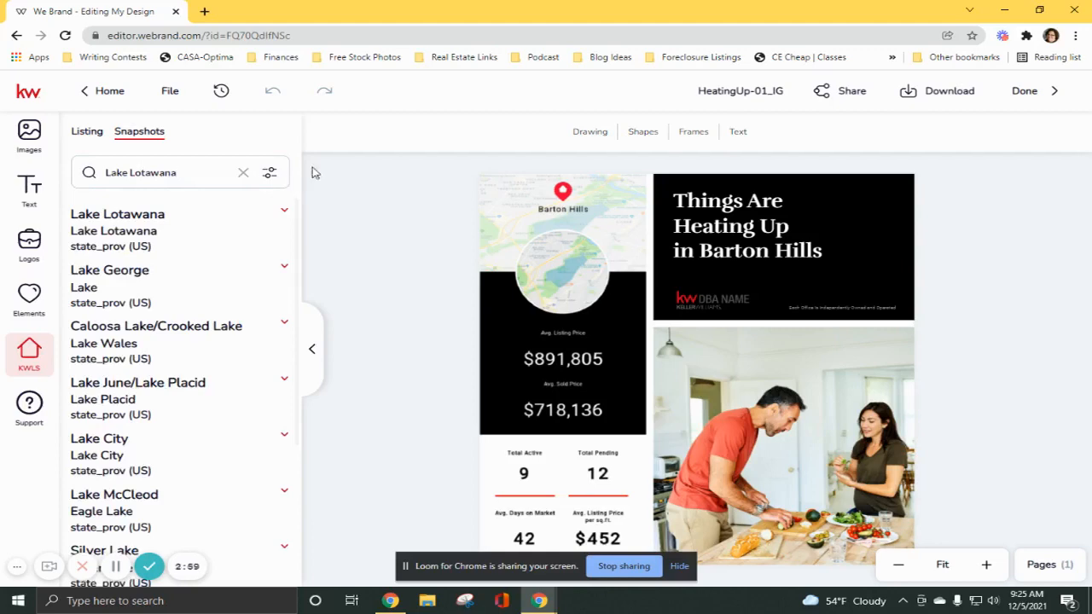
Replace the Barton Hills market data panel in the design with the tall Lake Lotawana snapshot.
click(117, 226)
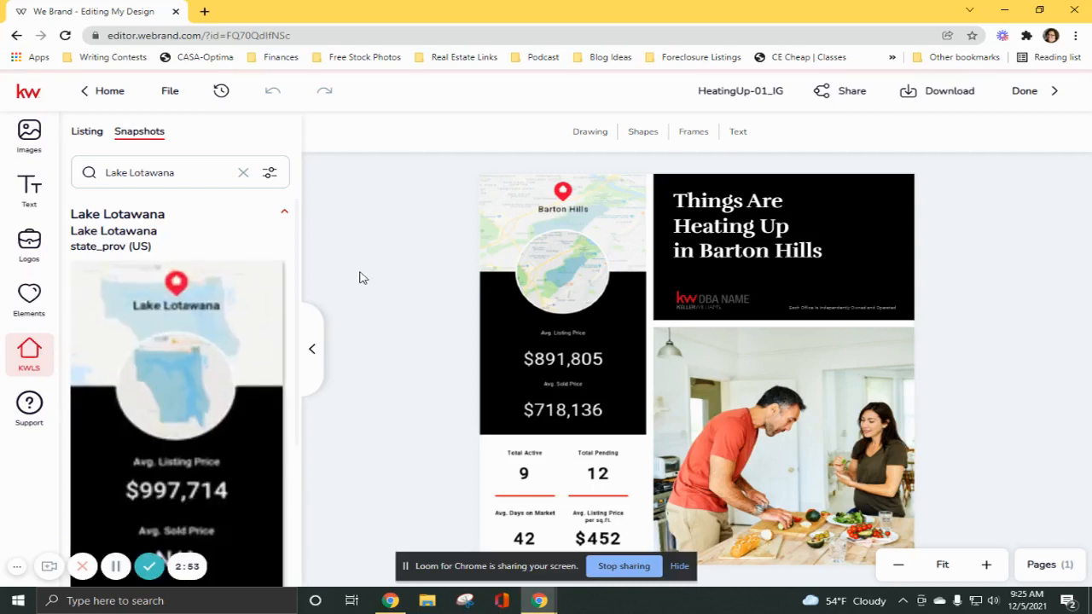
scroll(205, 322, down, 2)
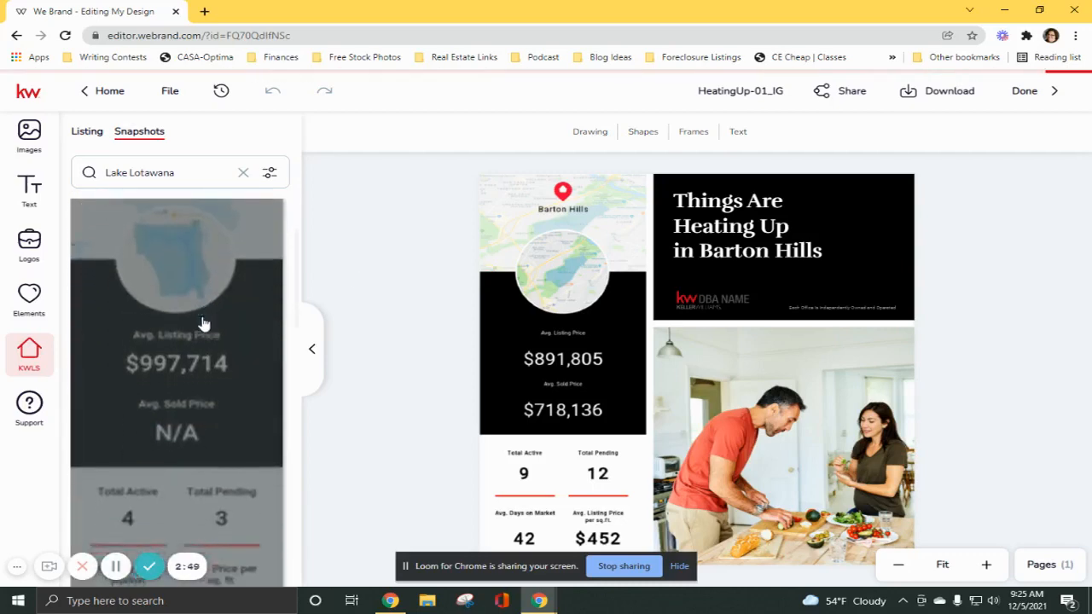
scroll(205, 321, down, 5)
scroll(205, 322, down, 2)
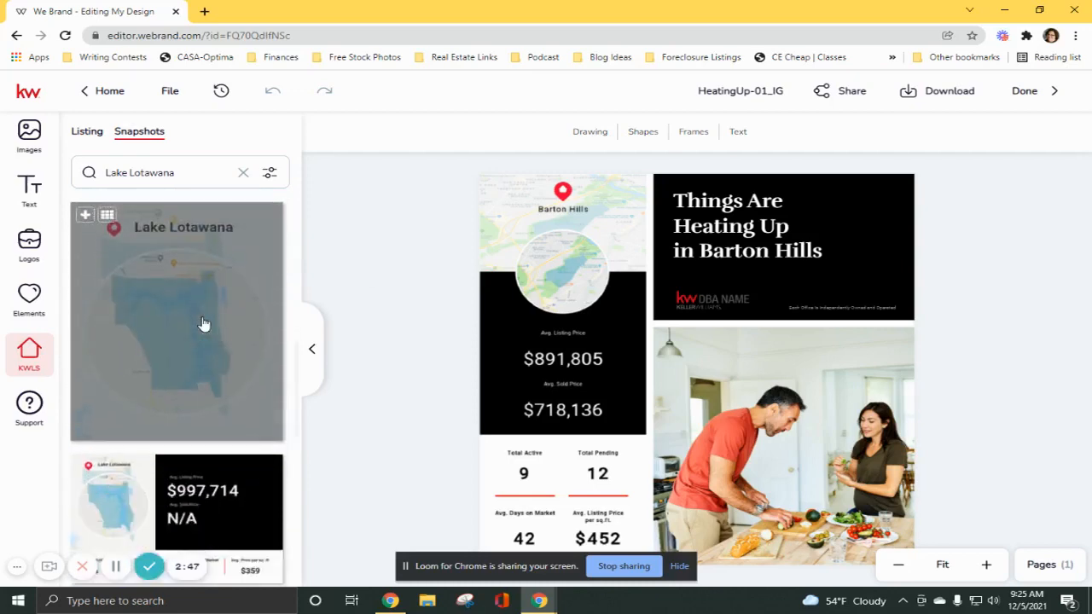
scroll(166, 392, down, 2)
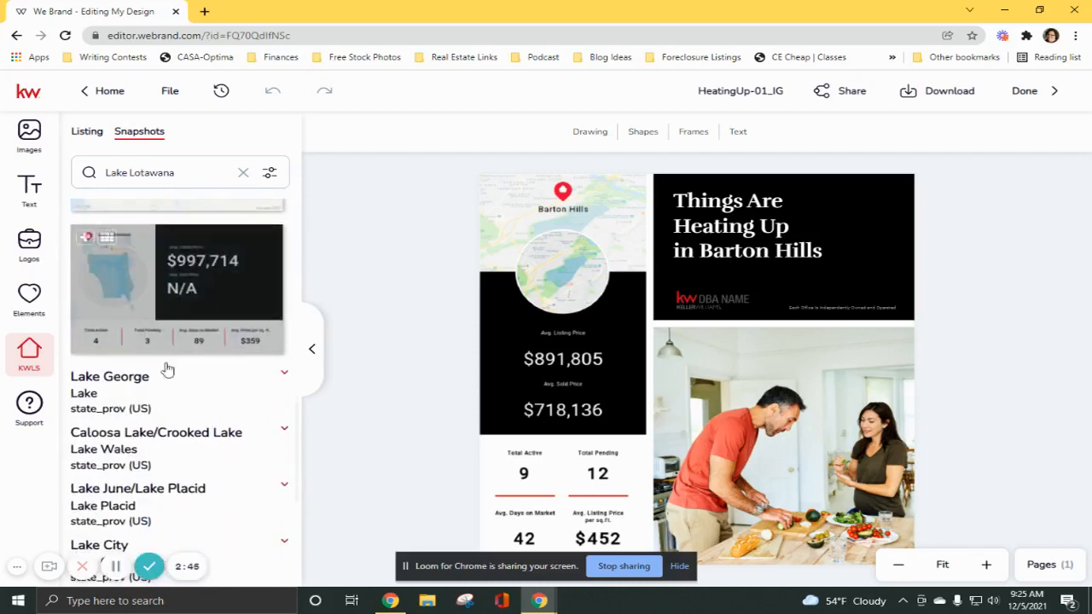
scroll(185, 345, up, 6)
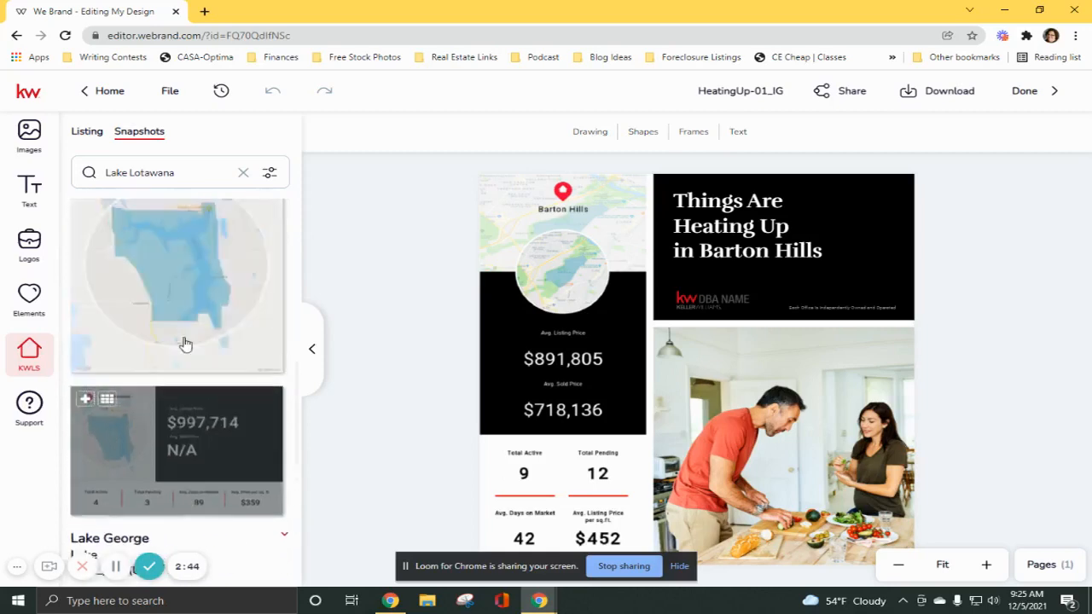
scroll(93, 323, up, 2)
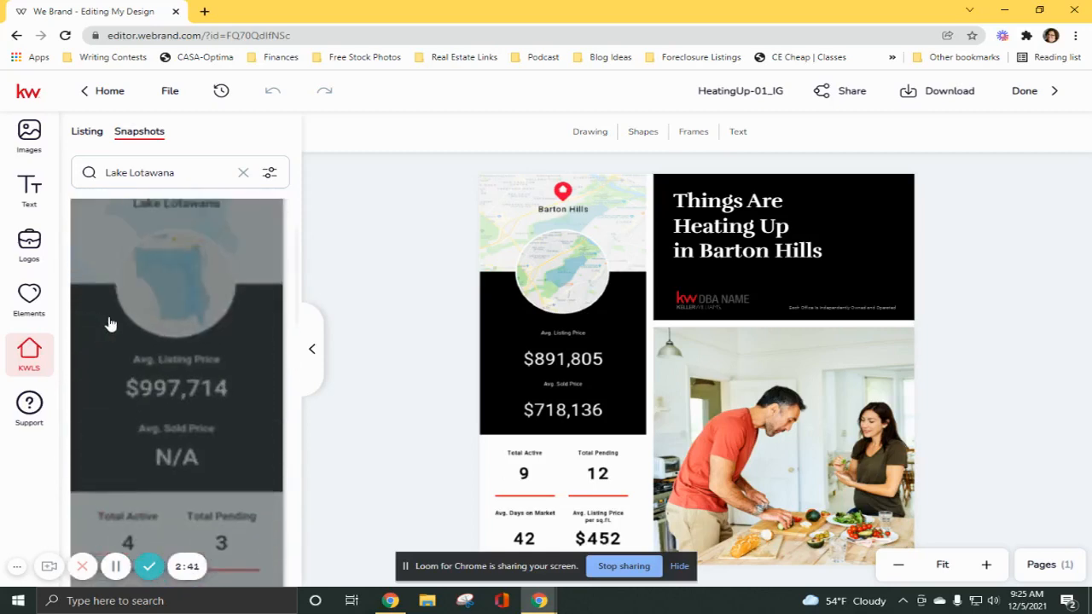
drag(212, 349, 442, 386)
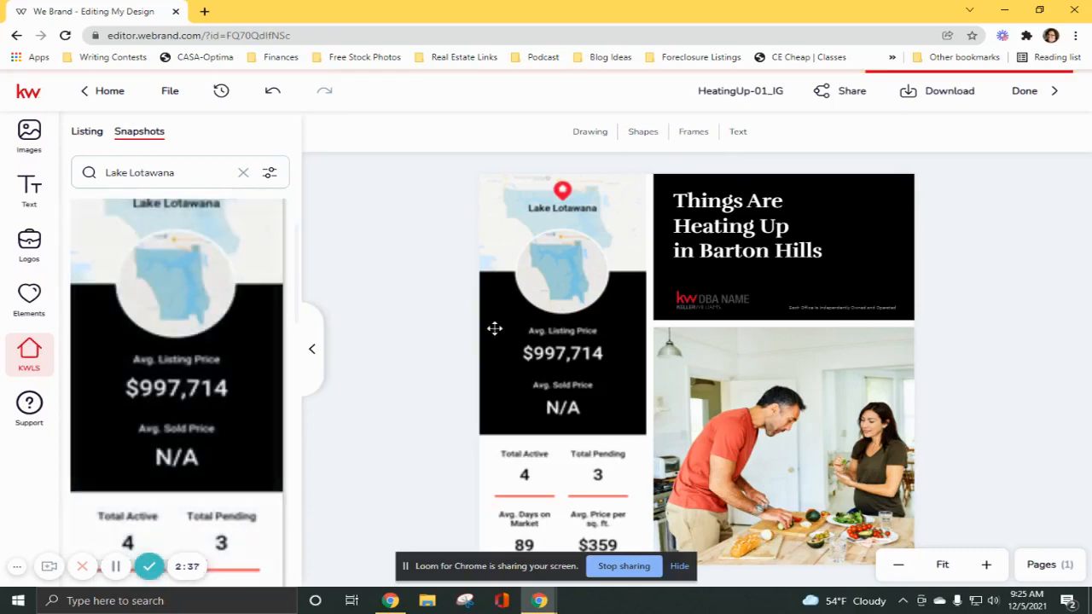
click(596, 341)
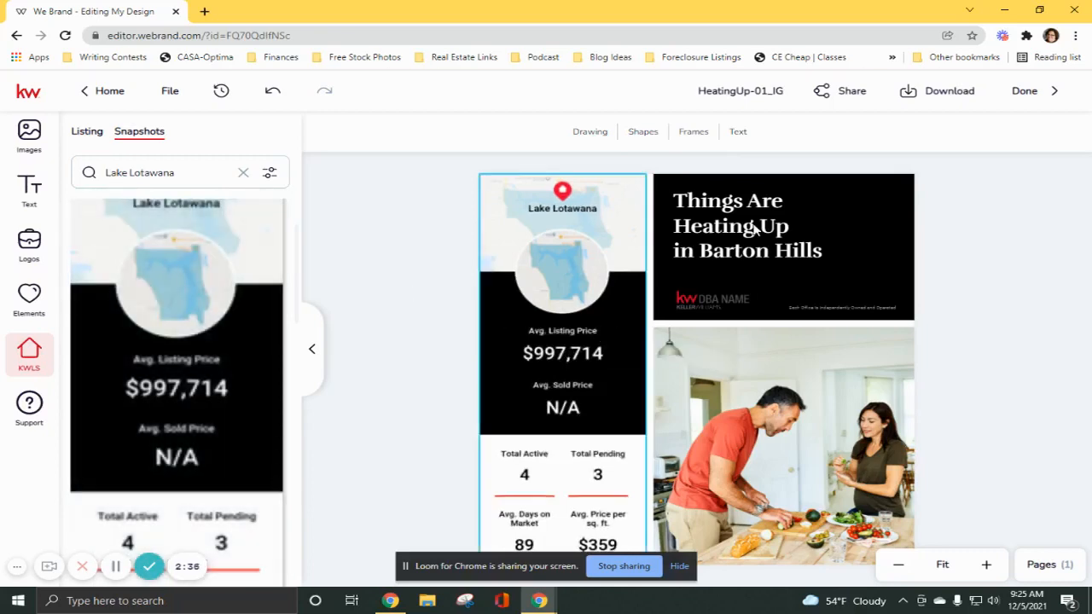
Replace the headline text with "Check out what is going on in Lake Lotawana".
click(706, 225)
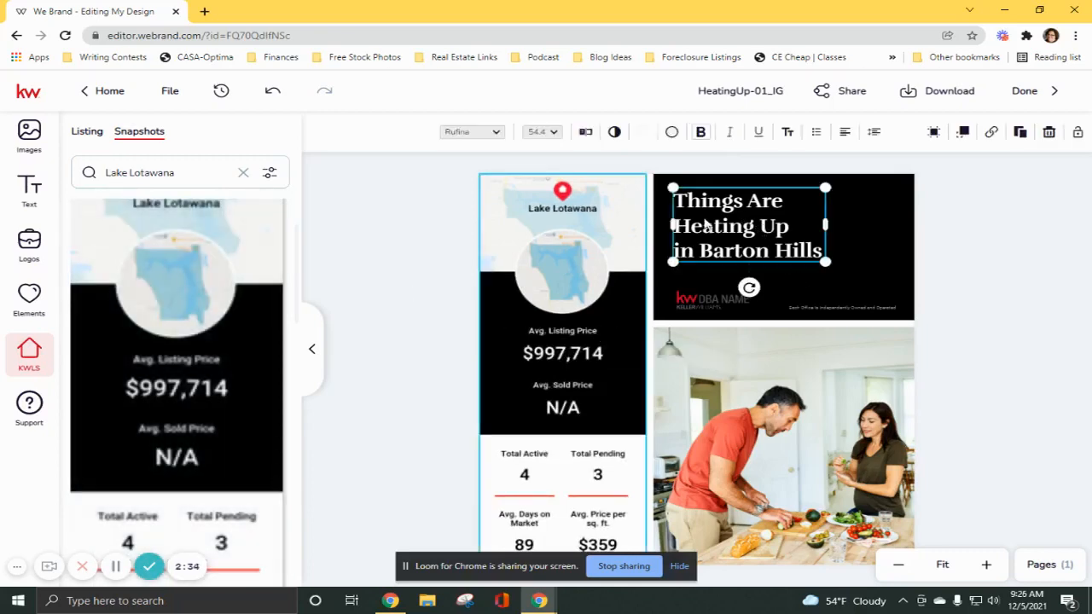
double_click(789, 252)
drag(823, 251, 671, 200)
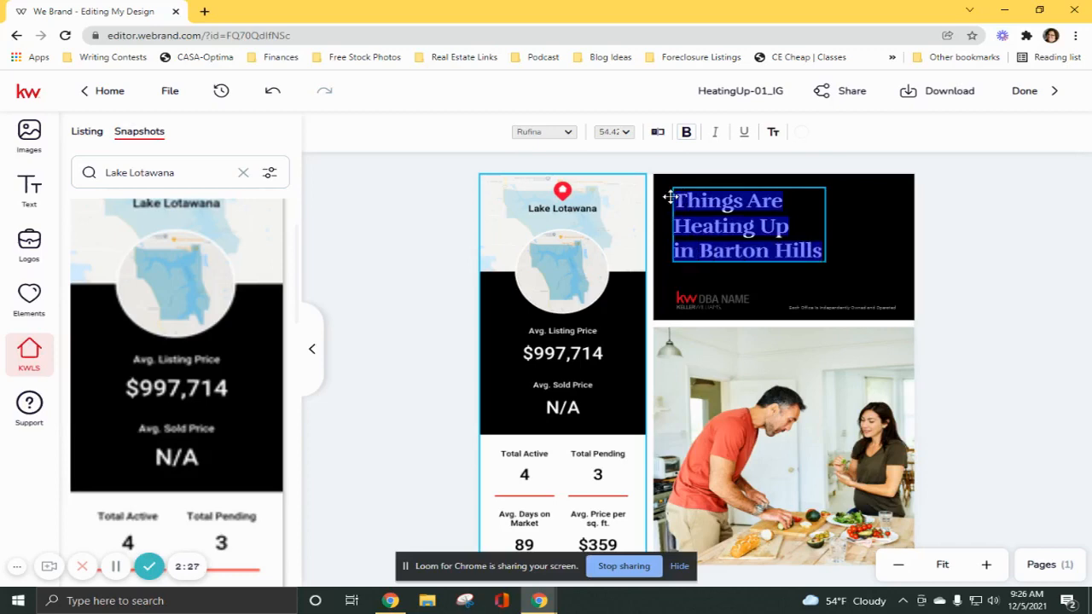
text(Check)
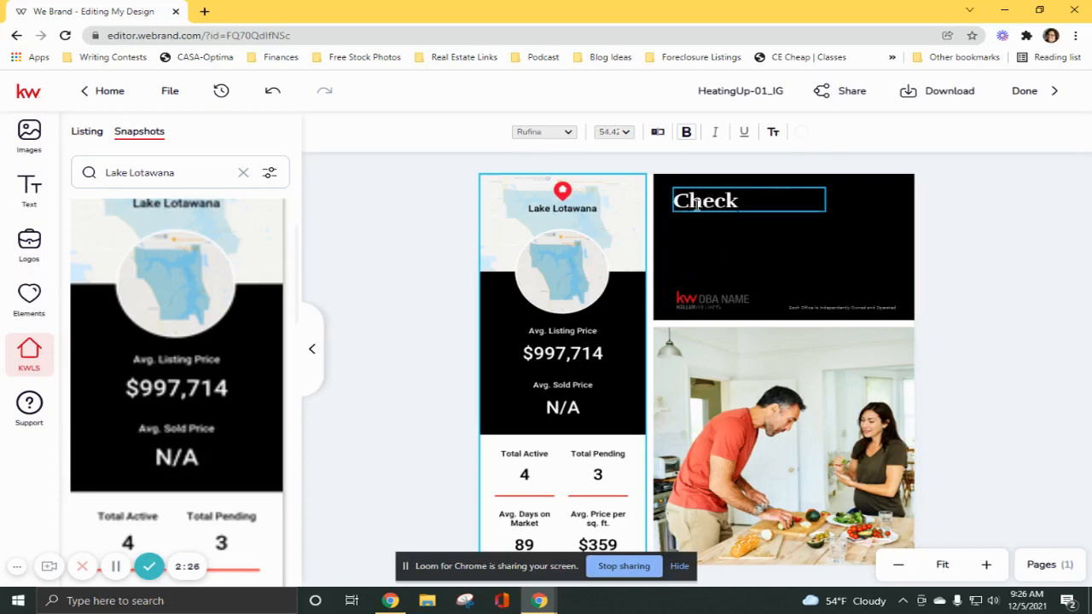
text( out what is)
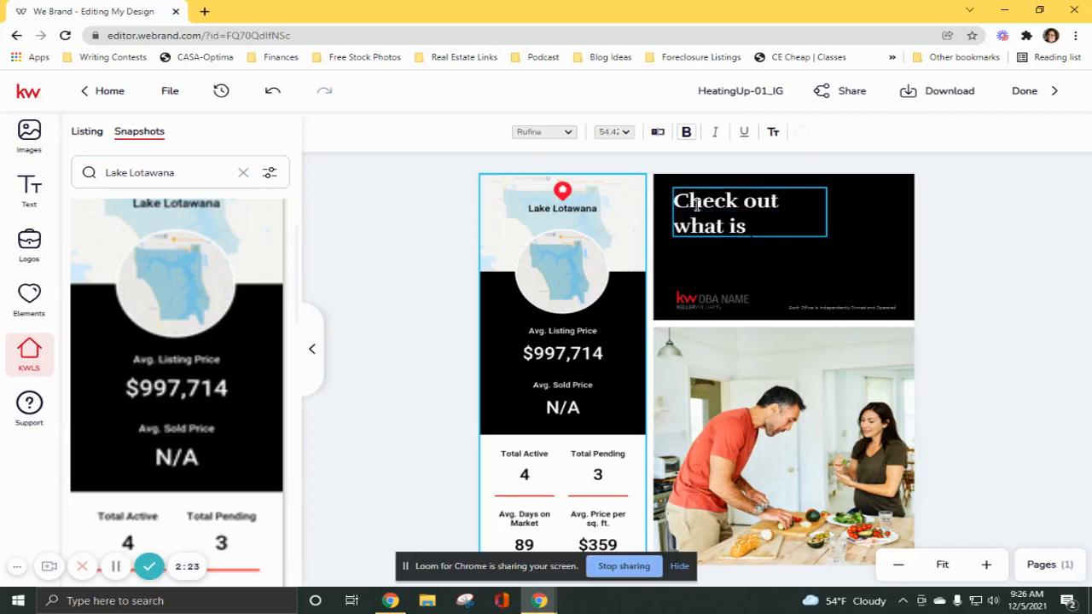
text( going on in KL)
key(BackSpace)
text(Lake)
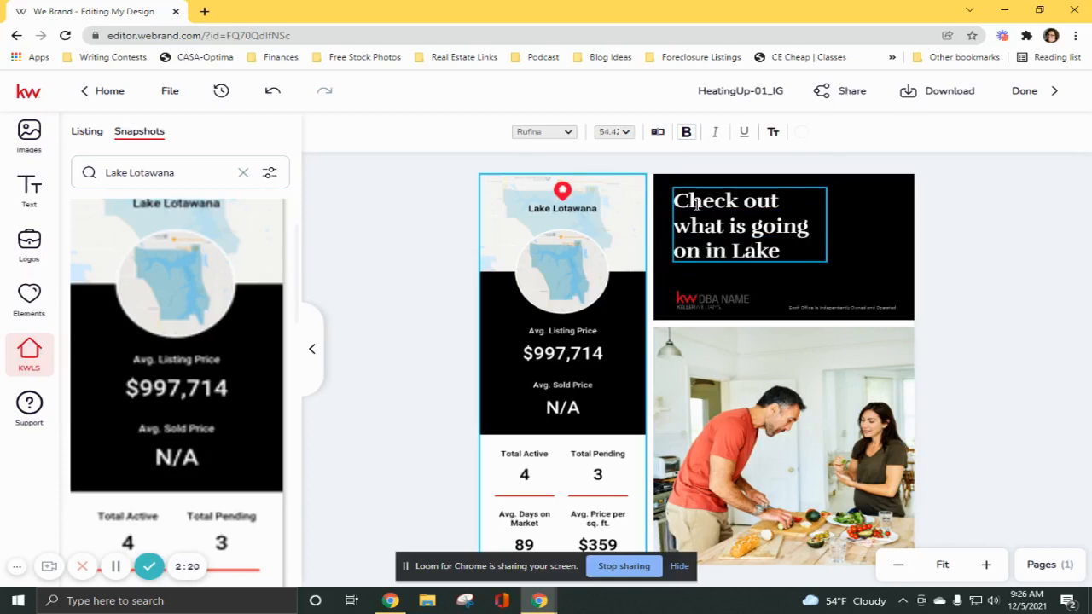
text( Lotawana)
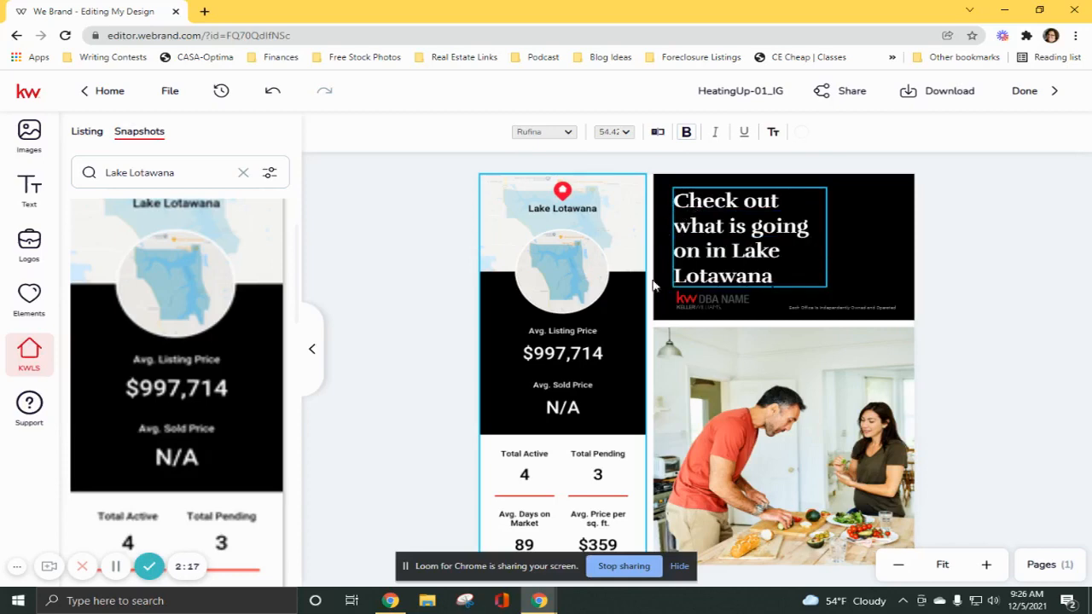
key(Escape)
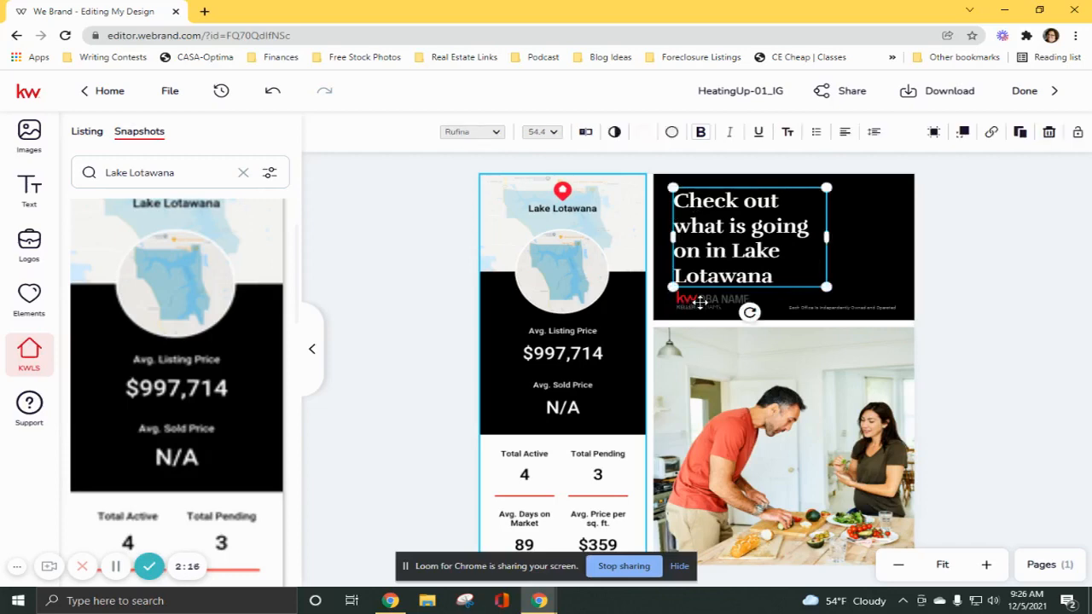
Replace the placeholder logo below the headline with the KW Platinum Partners logo from the personal assets.
click(699, 302)
mouse_move(125, 201)
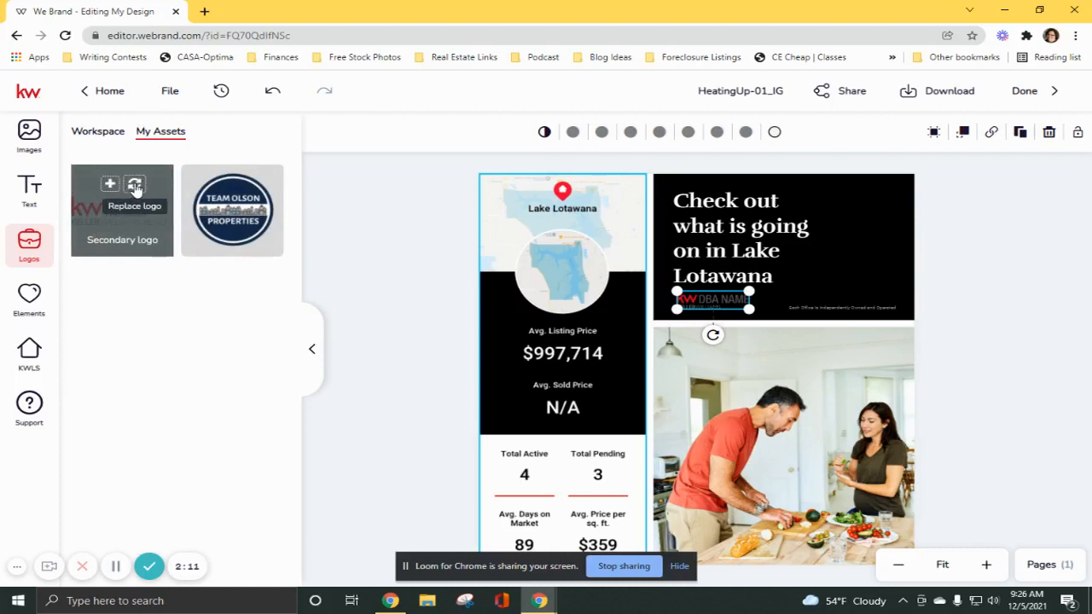
click(135, 186)
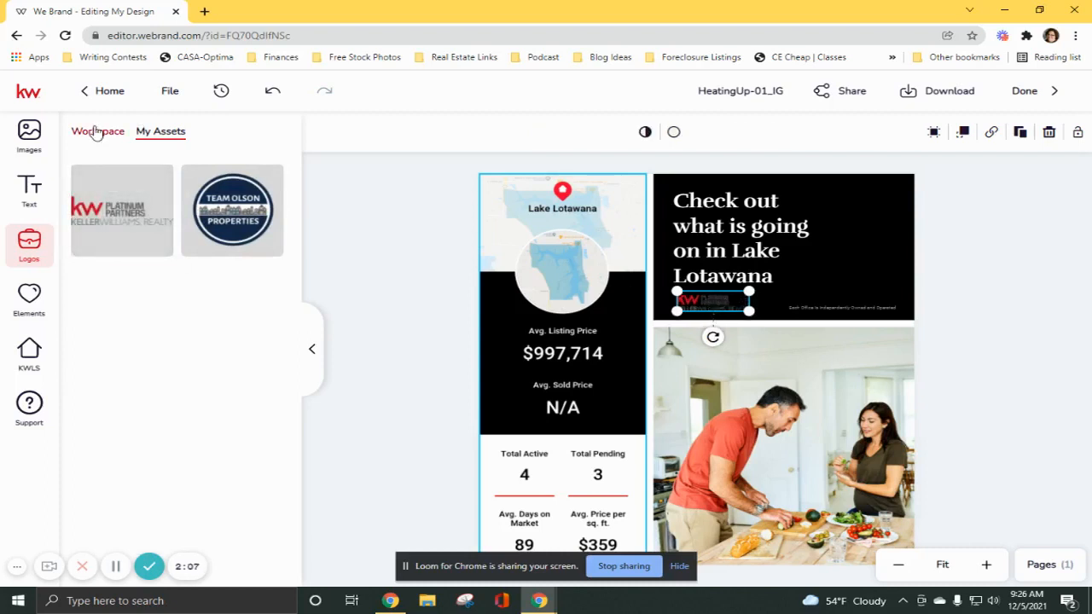
mouse_move(110, 190)
Widen the headline's text box so that "Lake Lotawana" fits on the third line, and open its font choices.
click(760, 250)
drag(834, 235, 869, 241)
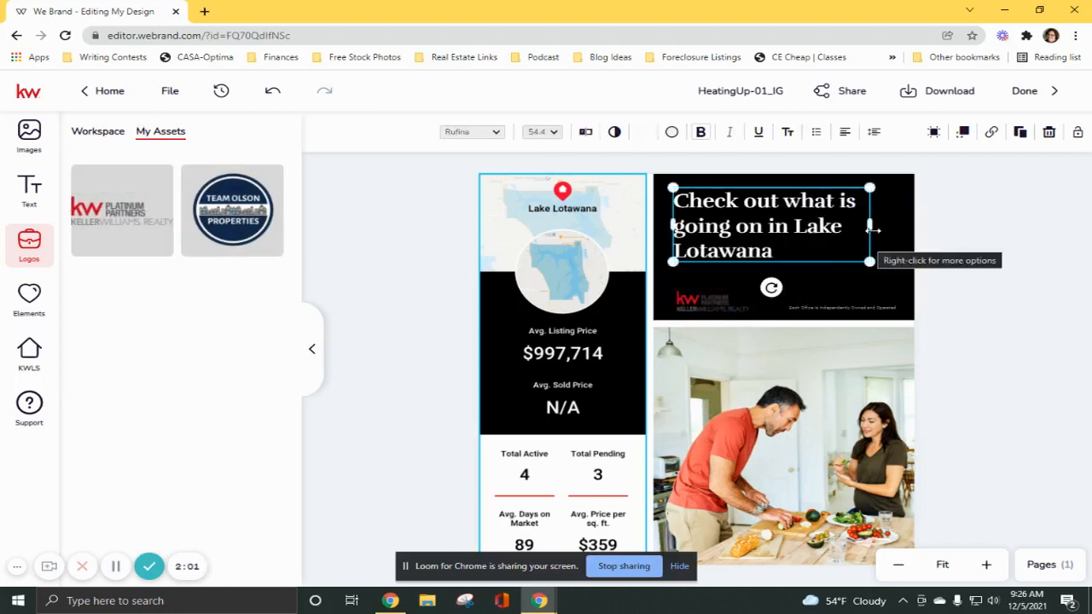
drag(853, 228, 851, 227)
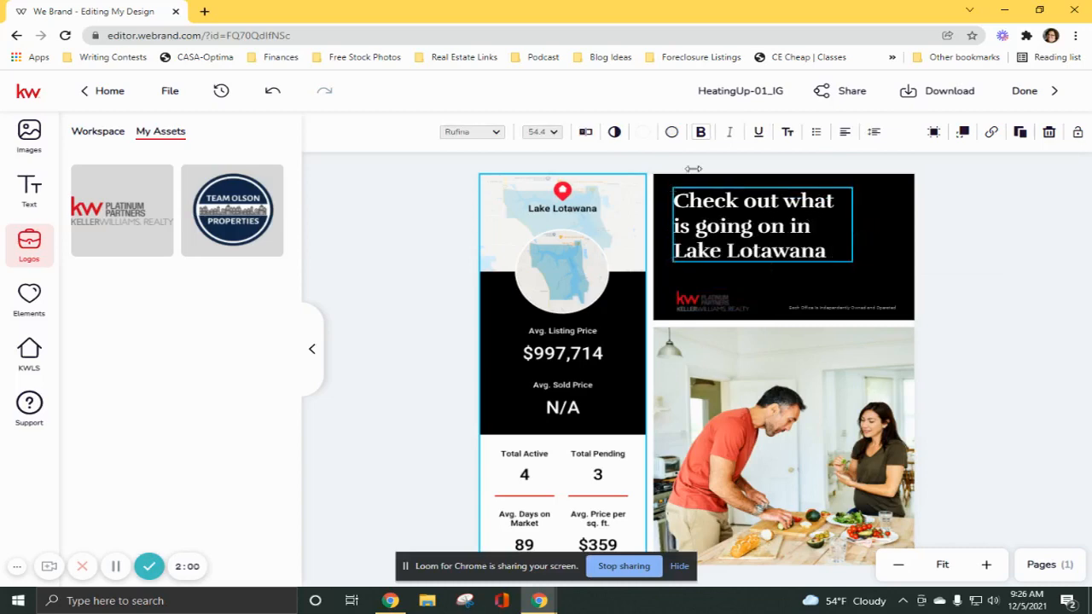
click(469, 132)
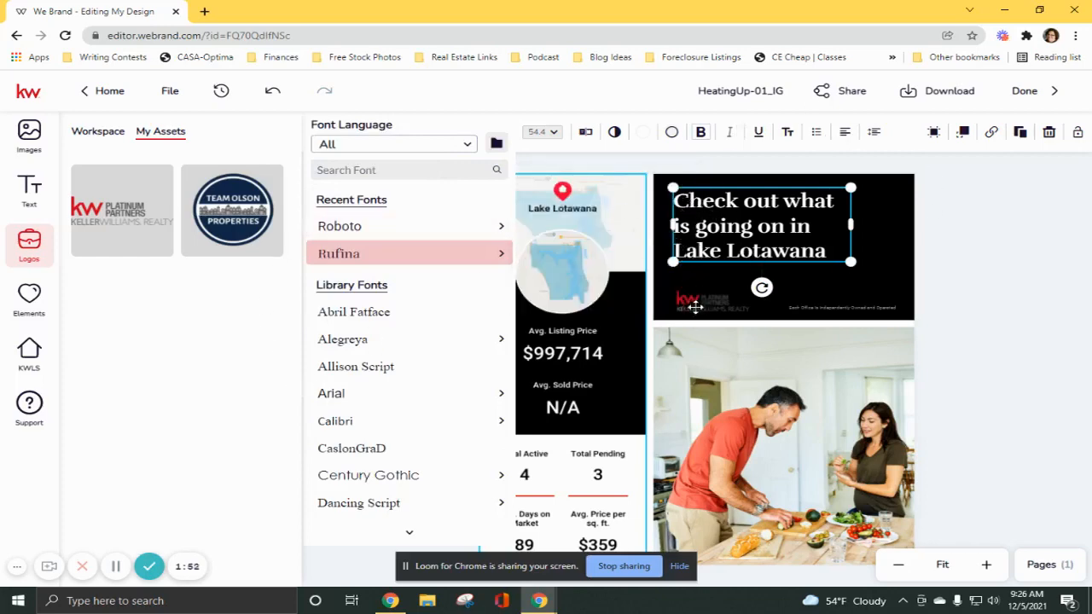
Enlarge the KW Platinum Partners logo and add a small Team Olson Properties logo from the personal assets at the black headline panel's lower right.
click(694, 309)
mouse_move(746, 290)
mouse_down()
mouse_move(785, 278)
mouse_move(740, 293)
mouse_up()
drag(232, 214, 921, 256)
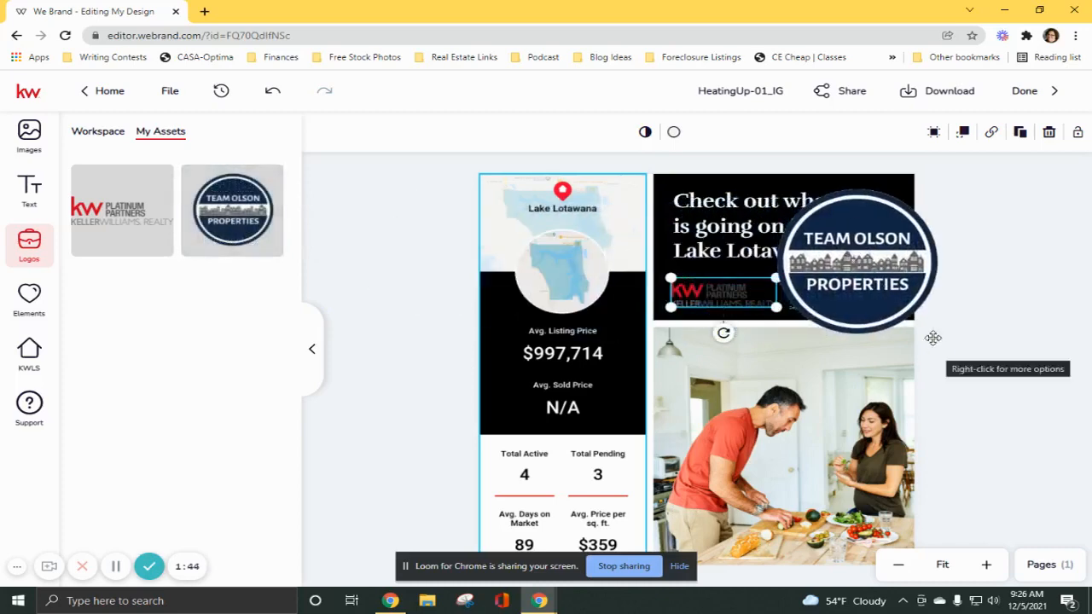
drag(956, 352, 843, 256)
drag(813, 214, 881, 271)
drag(883, 272, 881, 272)
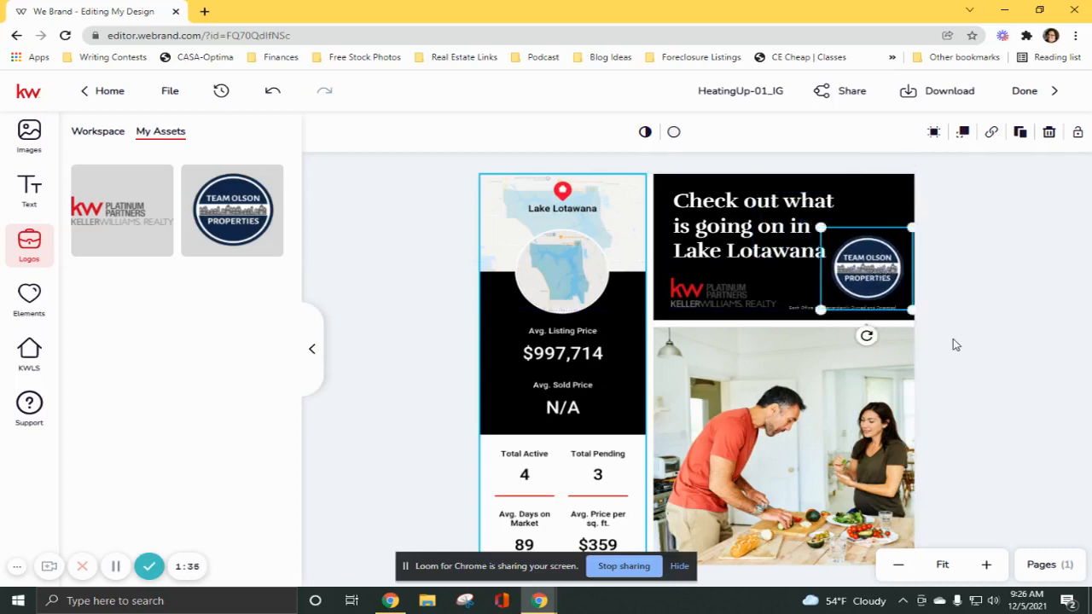
click(934, 442)
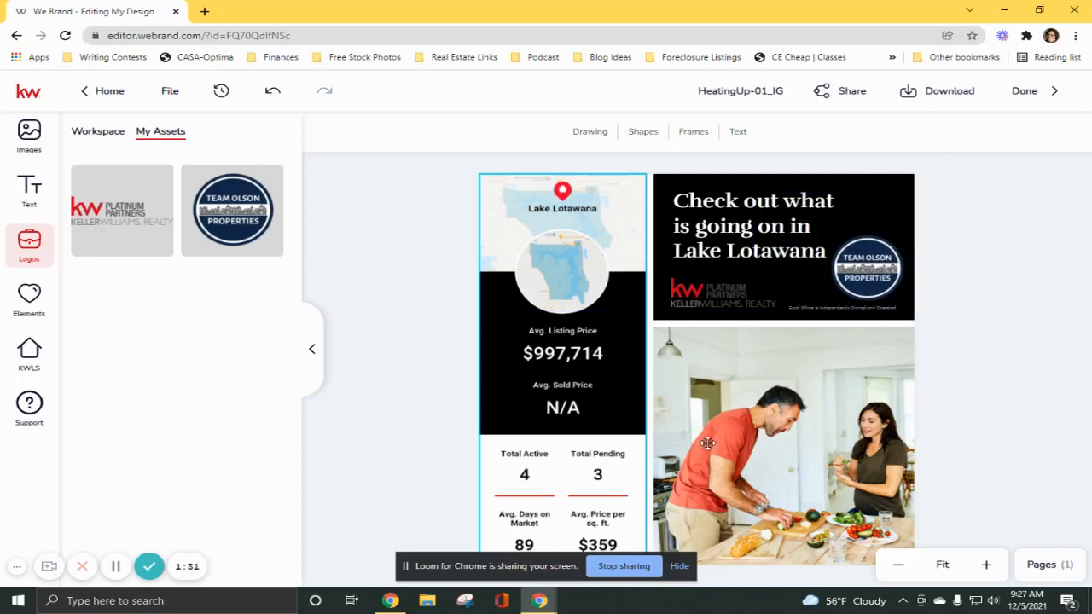
Replace the kitchen photo with the workspace's Lifestyle - At Home image of two people reading on the floor beside moving boxes.
click(802, 531)
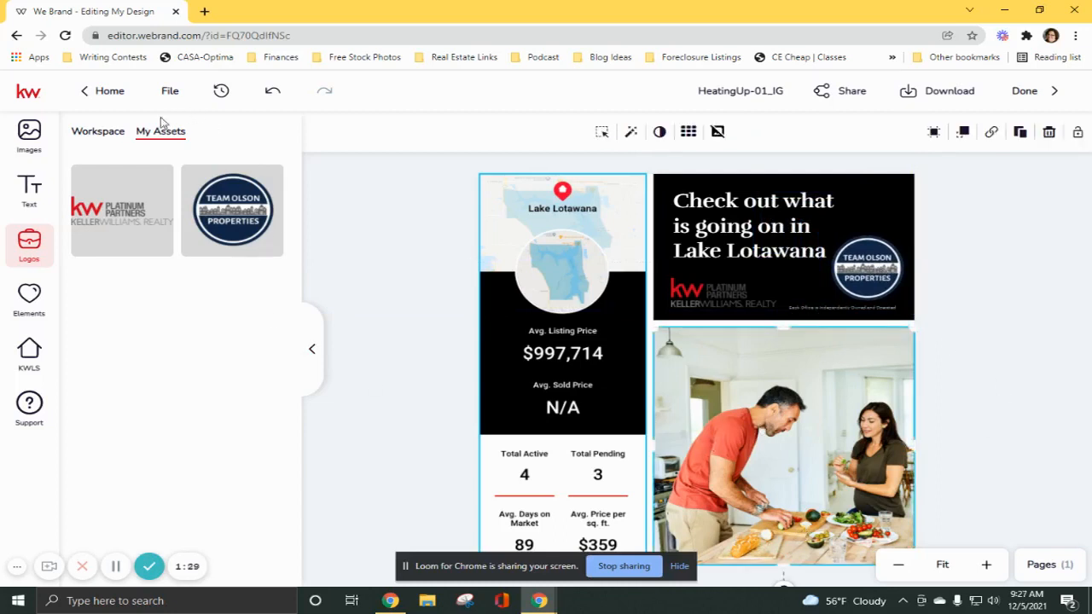
click(29, 135)
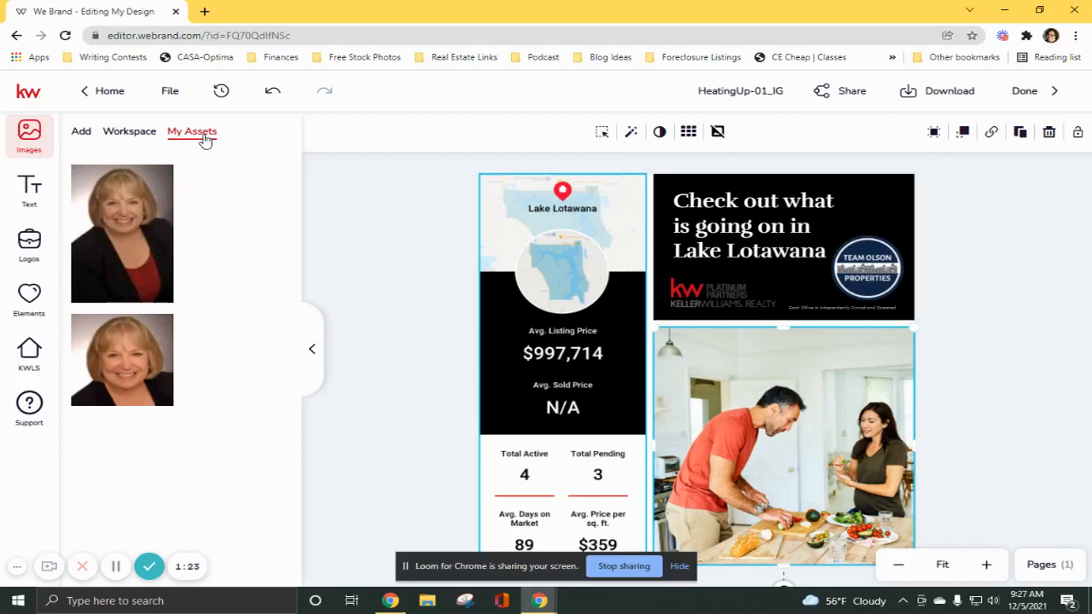
click(149, 139)
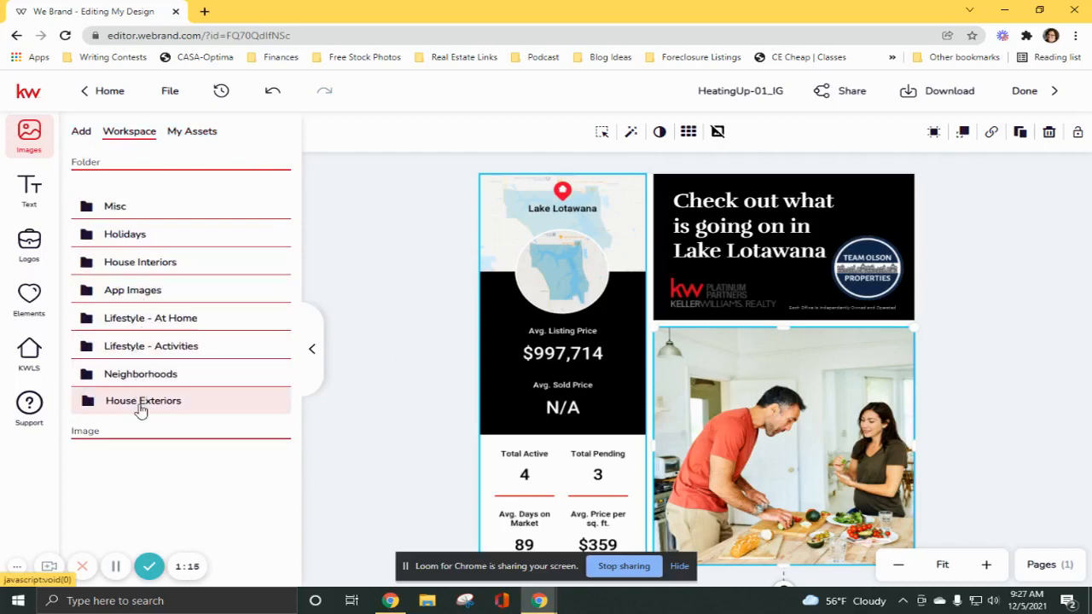
click(128, 319)
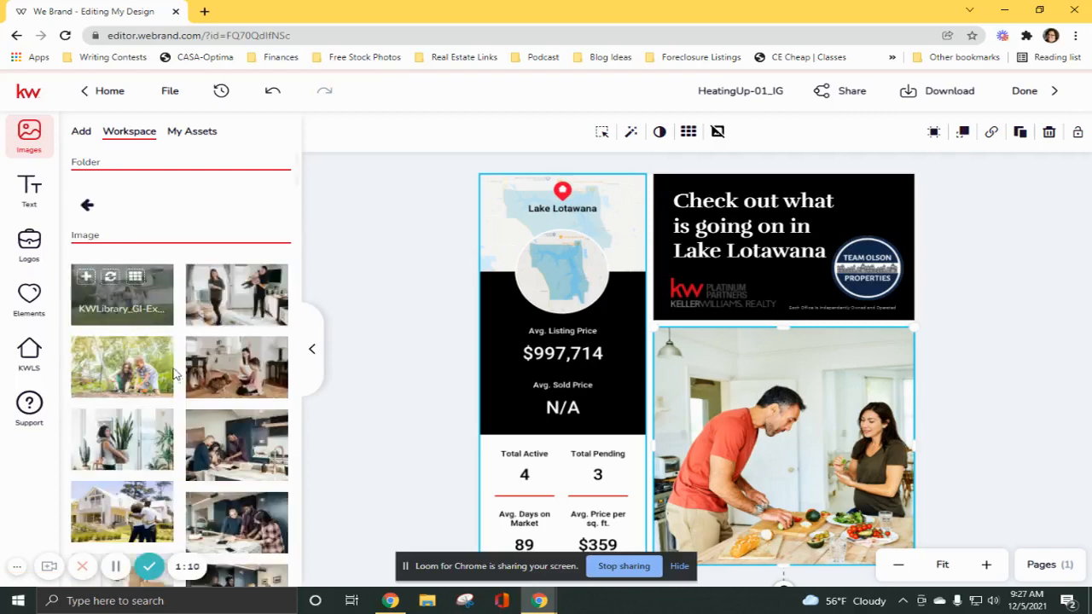
scroll(162, 381, down, 10)
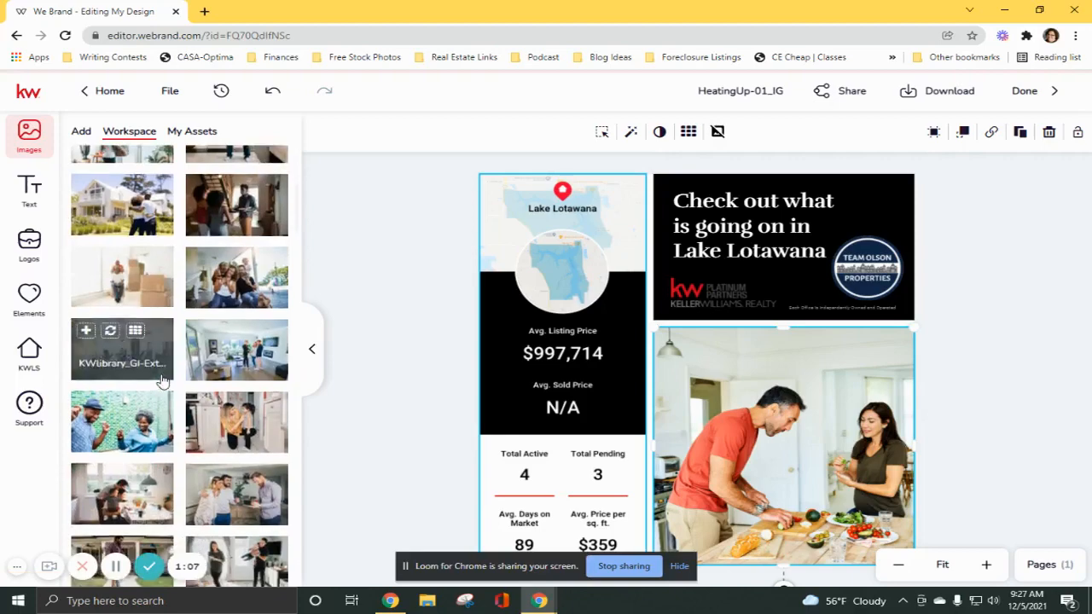
scroll(162, 381, down, 3)
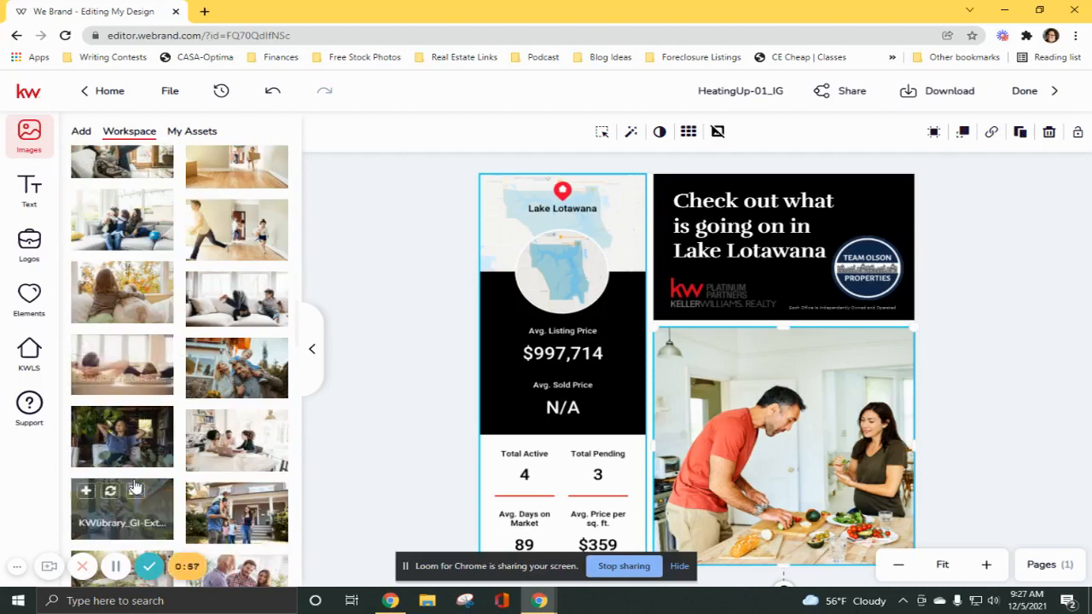
scroll(128, 487, down, 2)
scroll(134, 486, down, 3)
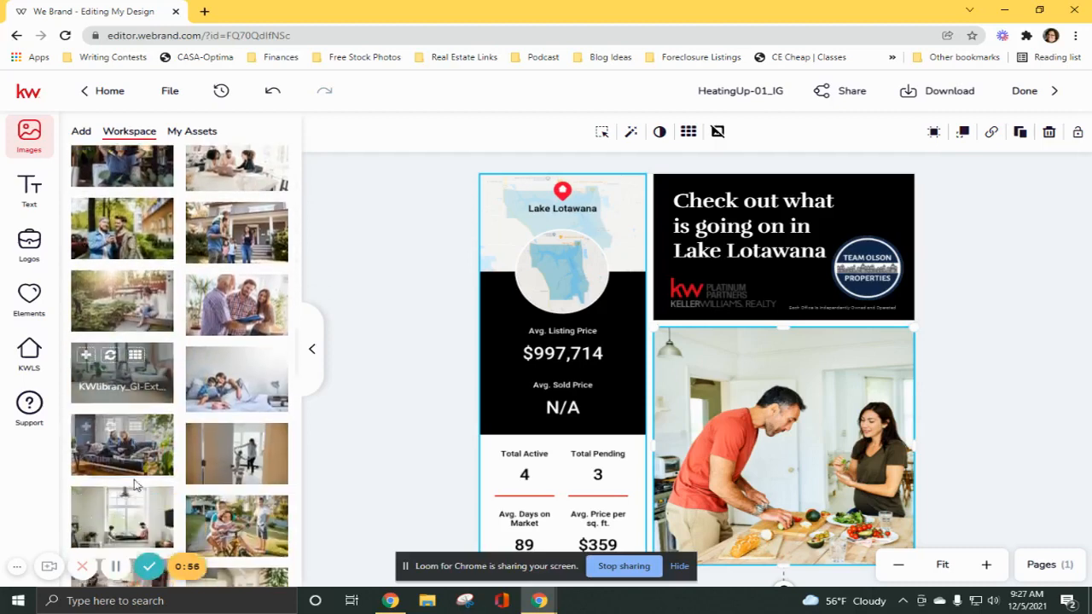
scroll(134, 483, down, 3)
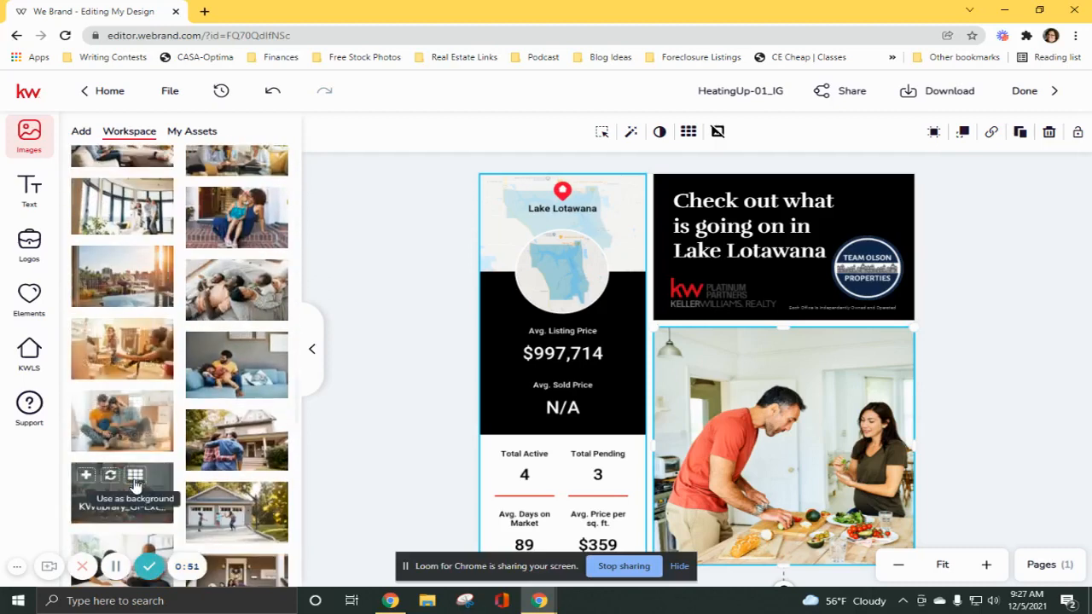
scroll(134, 484, down, 1)
scroll(134, 484, down, 3)
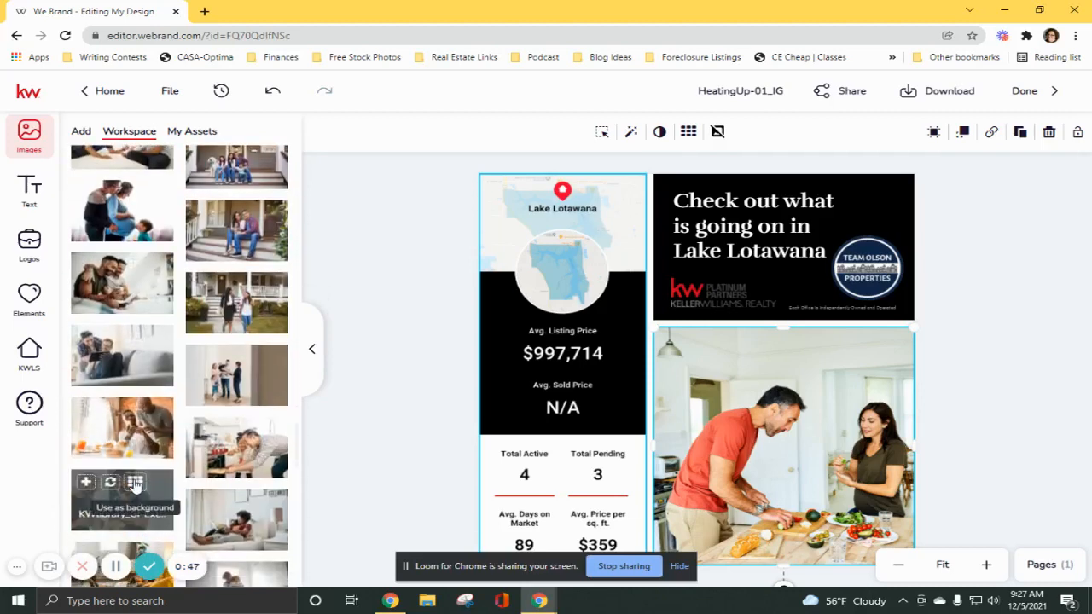
scroll(134, 483, down, 1)
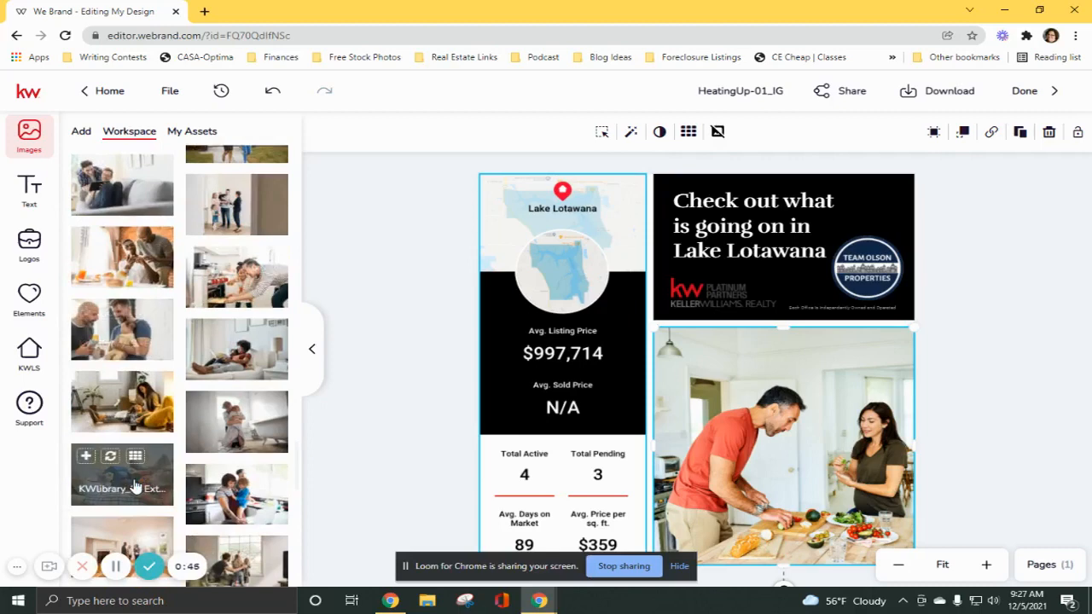
scroll(134, 485, down, 2)
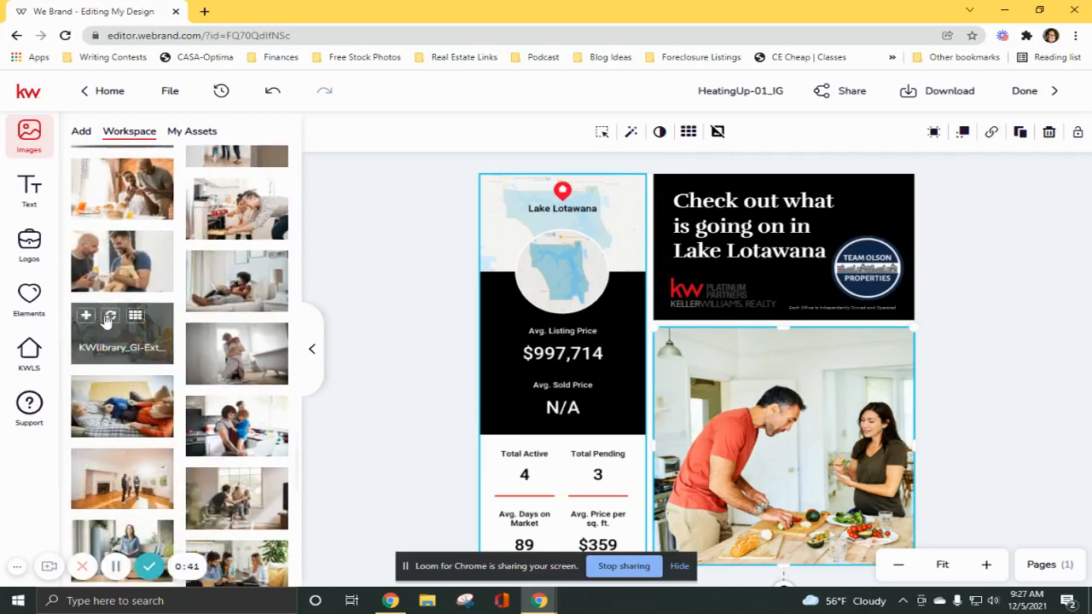
click(111, 316)
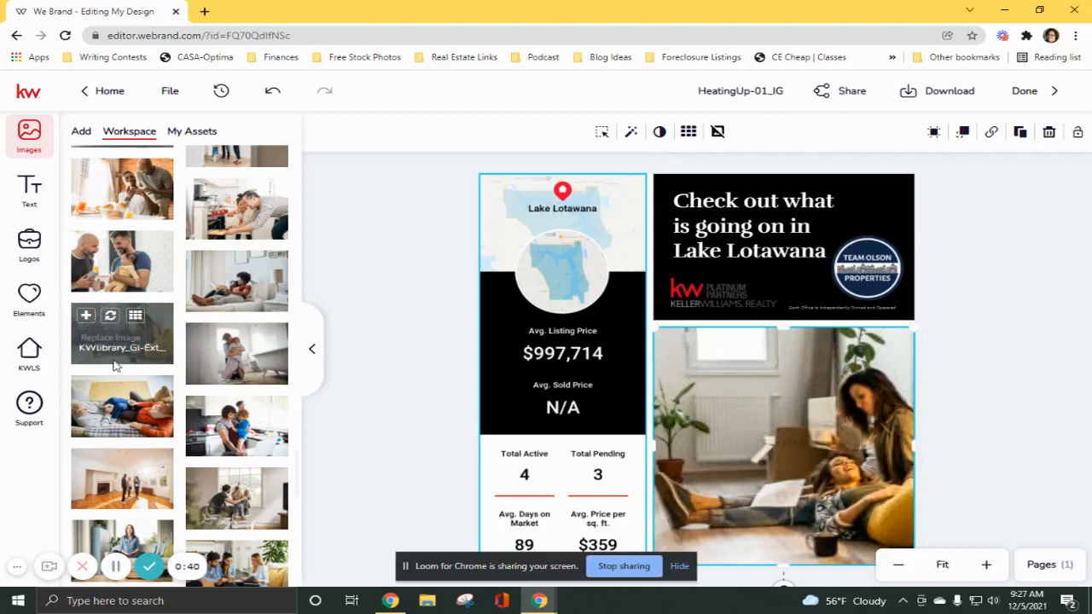
Download page 1 of the design as a PNG image and save it to the Desktop as HeatingUp-01_IG.
mouse_move(389, 599)
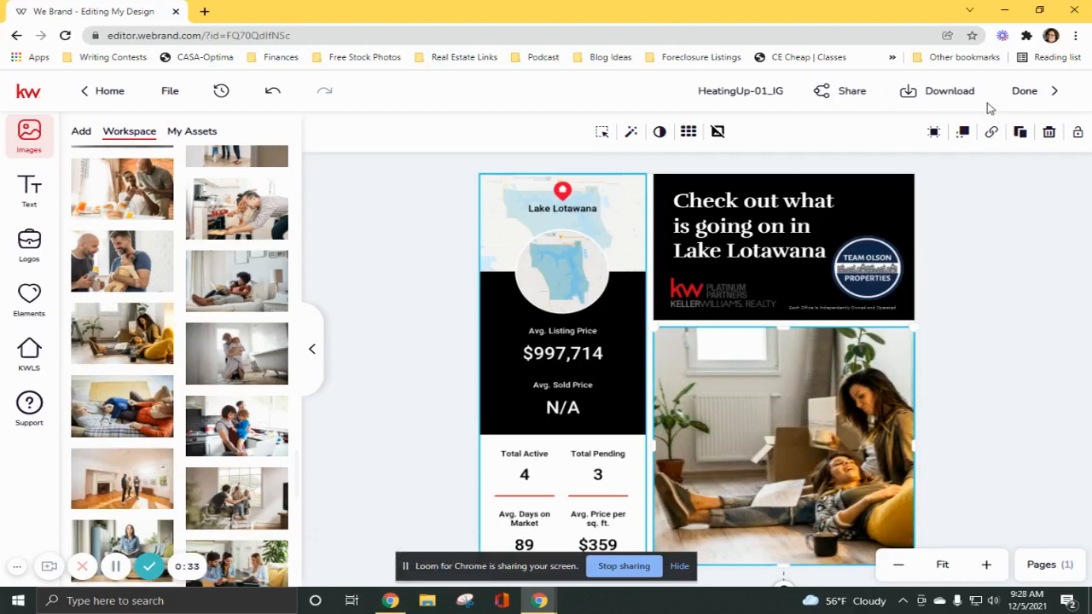
click(943, 90)
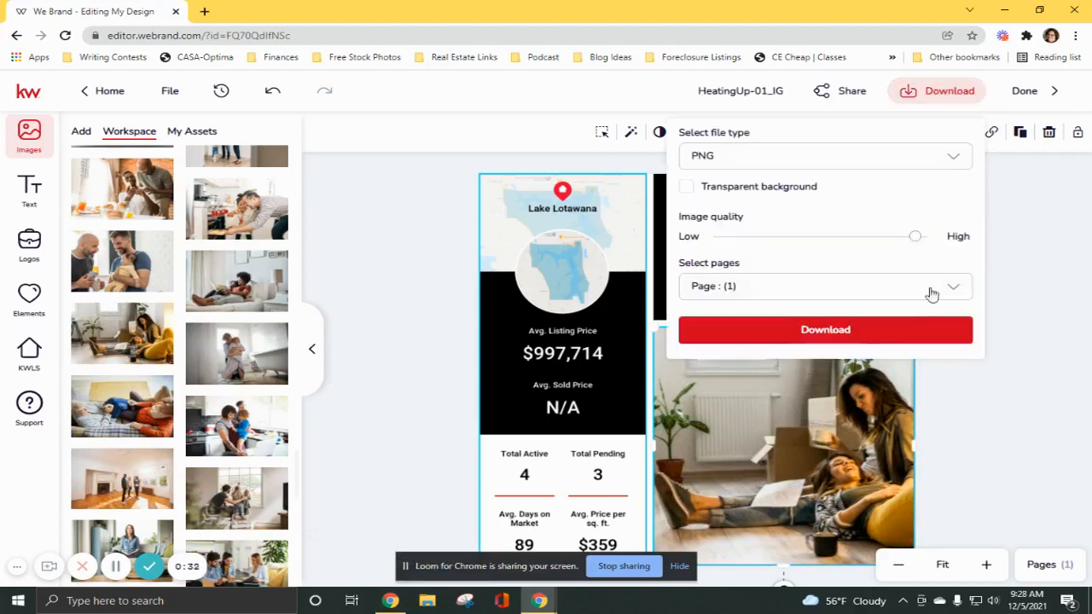
click(738, 157)
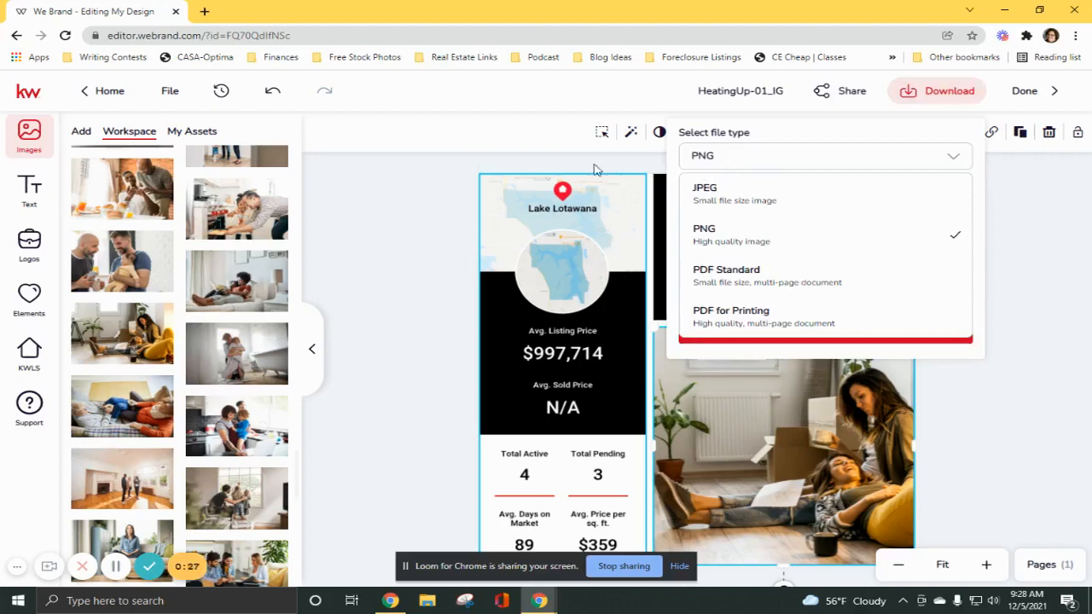
click(759, 239)
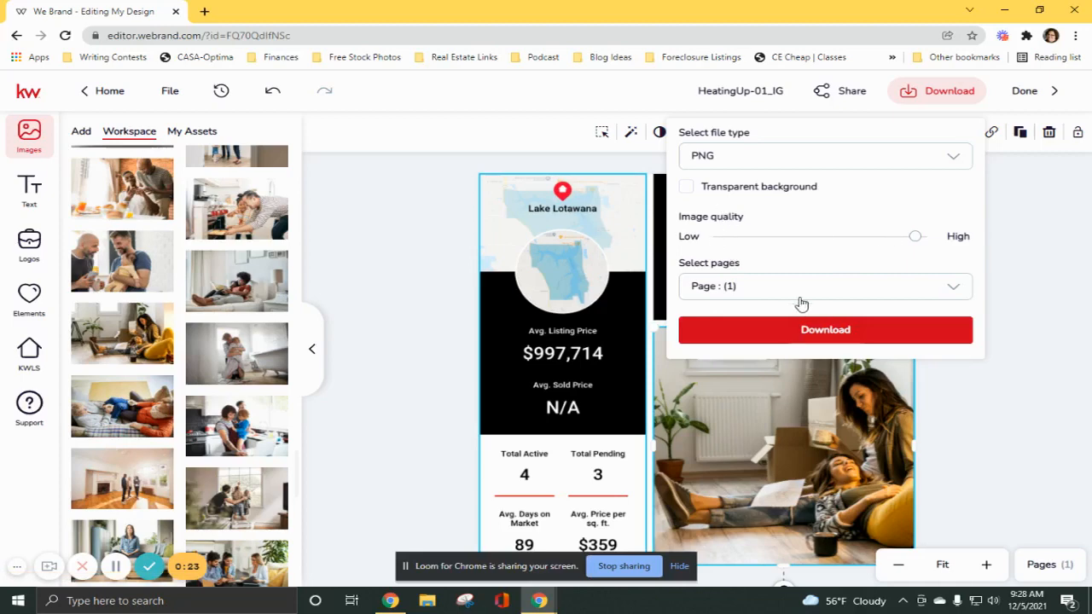
click(924, 293)
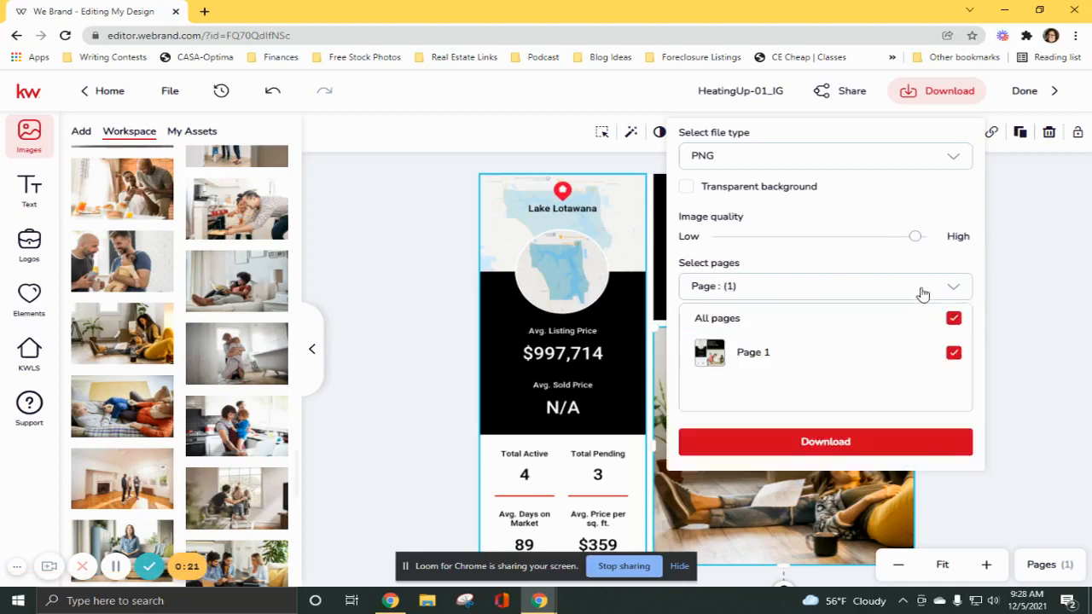
click(1004, 217)
click(963, 94)
click(815, 330)
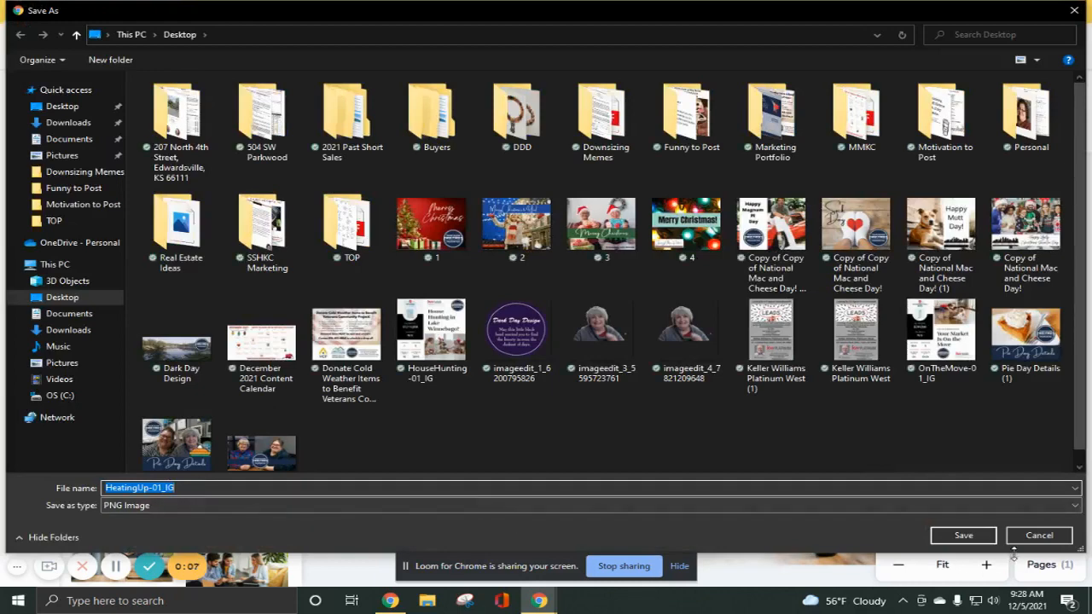
click(963, 535)
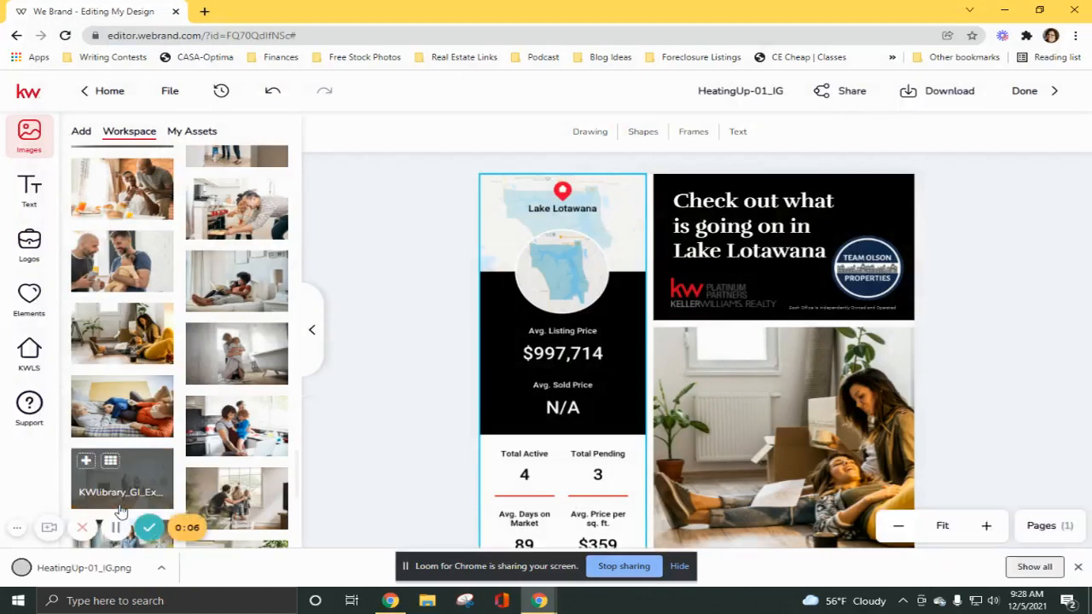